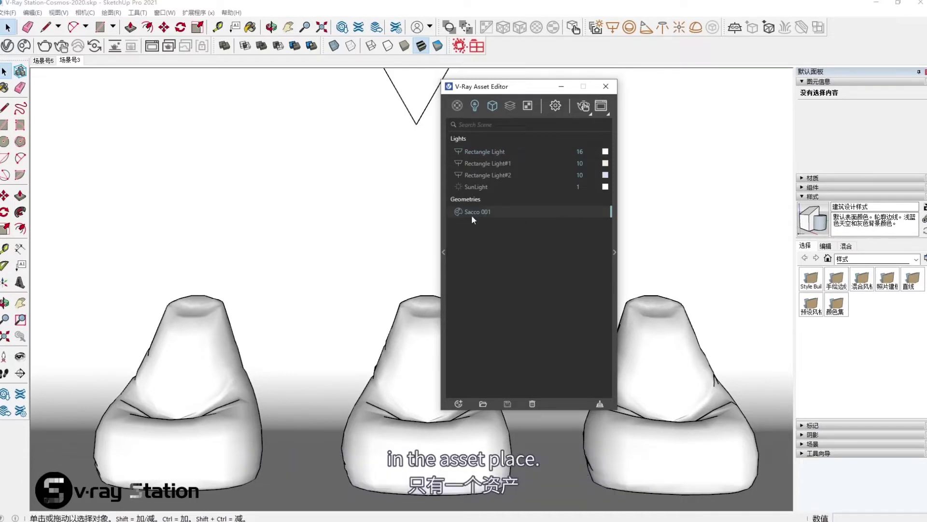
Open the Sacco 001 asset's parameters and make the leftmost bean bag a unique component.
double_click(499, 213)
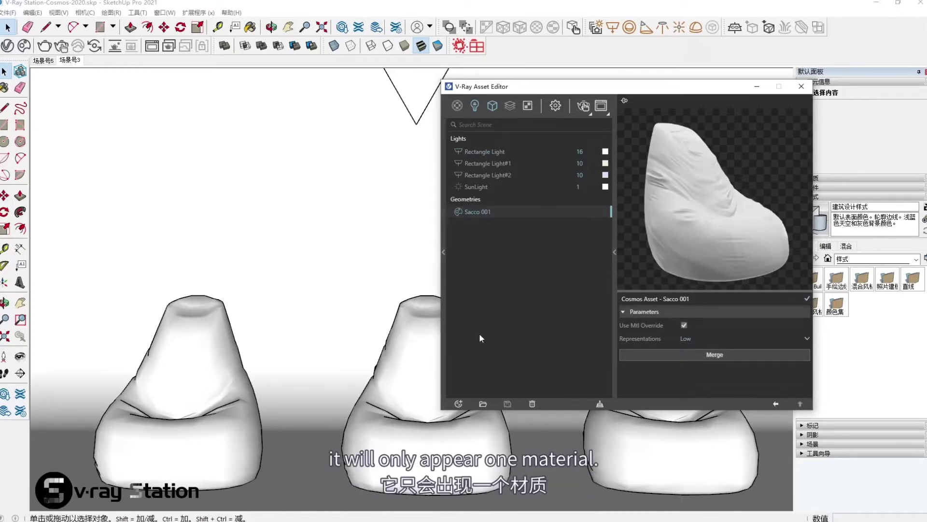
left_click(228, 371)
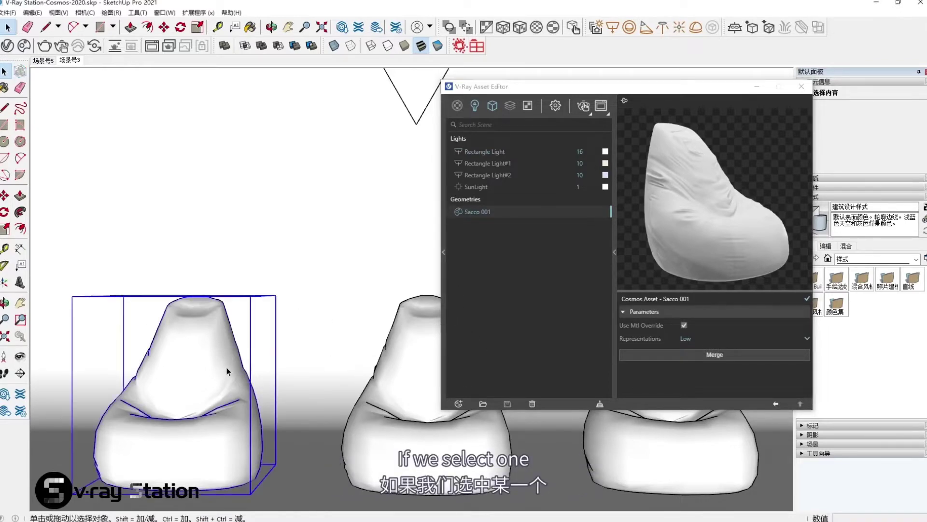
right_click(182, 355)
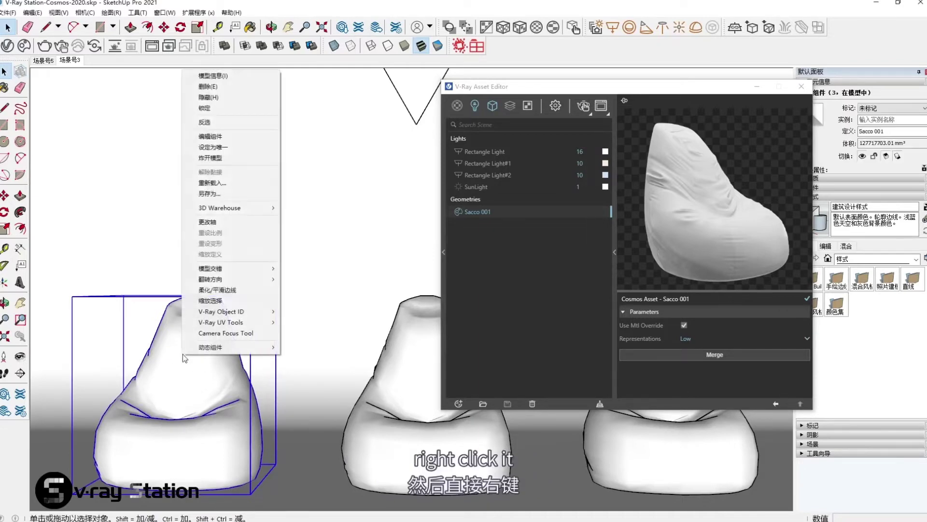
left_click(228, 146)
Compare which Sacco asset each of the three bean bags uses.
left_click(487, 223)
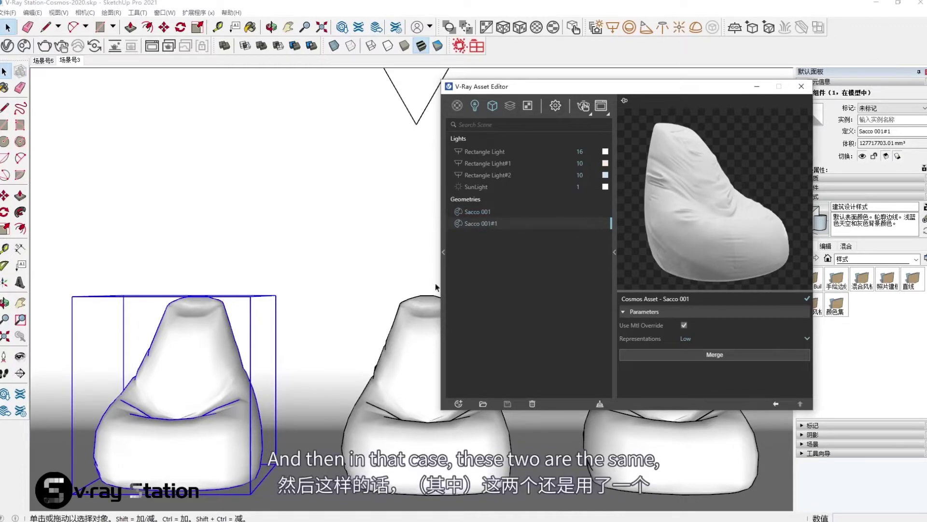
left_click(425, 363)
left_click(678, 439)
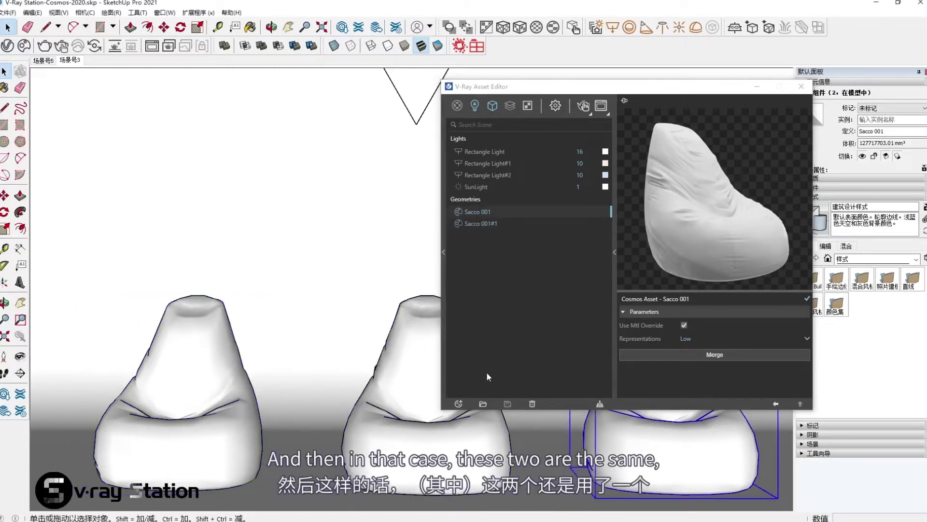
left_click(221, 378)
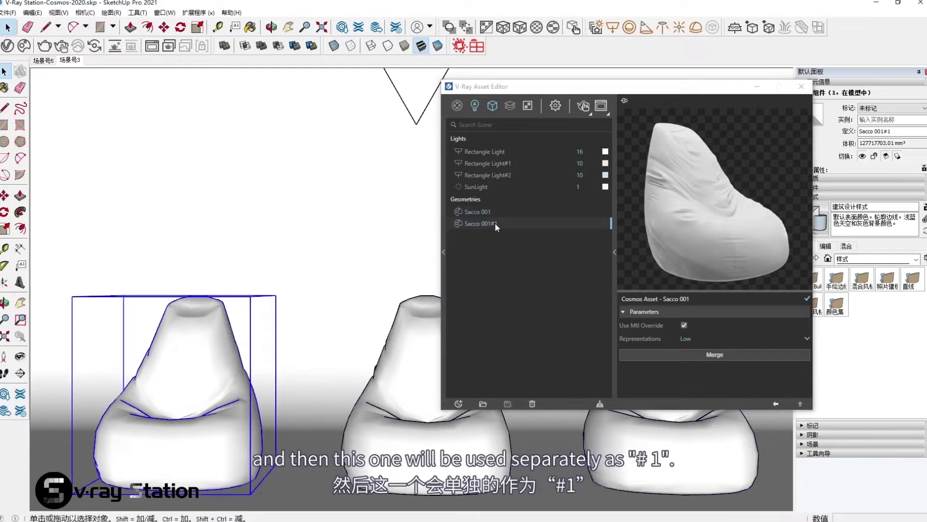
Merge the Sacco 001 Cosmos asset and open its extracted leather material, Sacco 001_Leather_mtl_mtl_3.
left_click(485, 212)
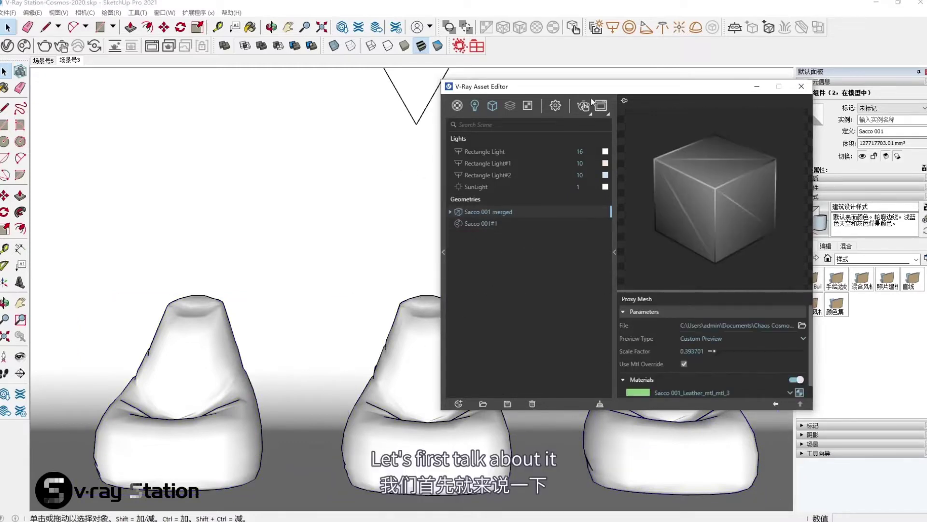
left_click_drag(575, 86, 325, 33)
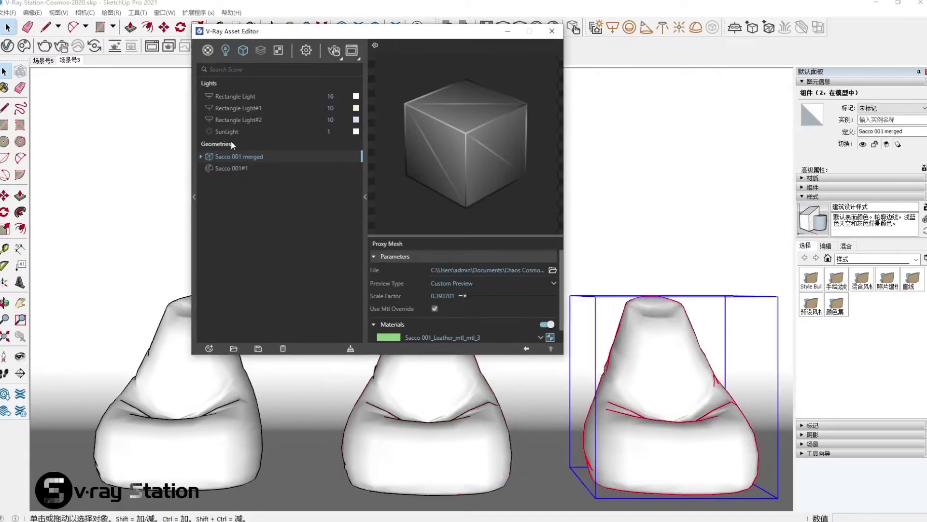
left_click(215, 54)
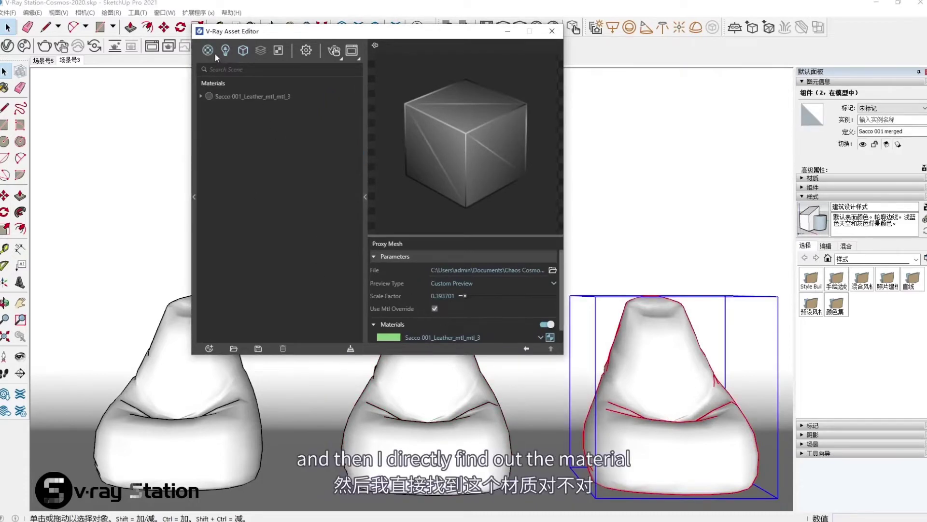
left_click(237, 99)
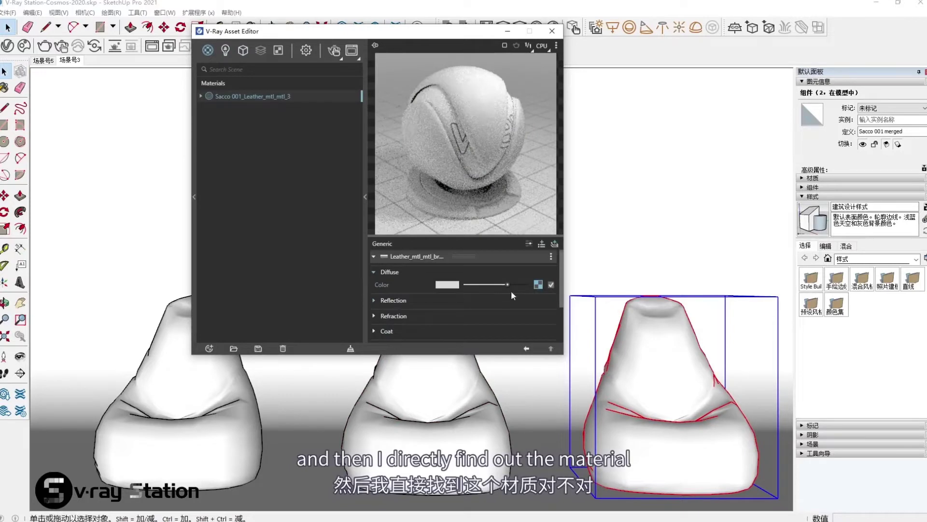
Inspect the leather material's diffuse bitmap and wrap it in a Multi-Sub texture.
left_click(538, 284)
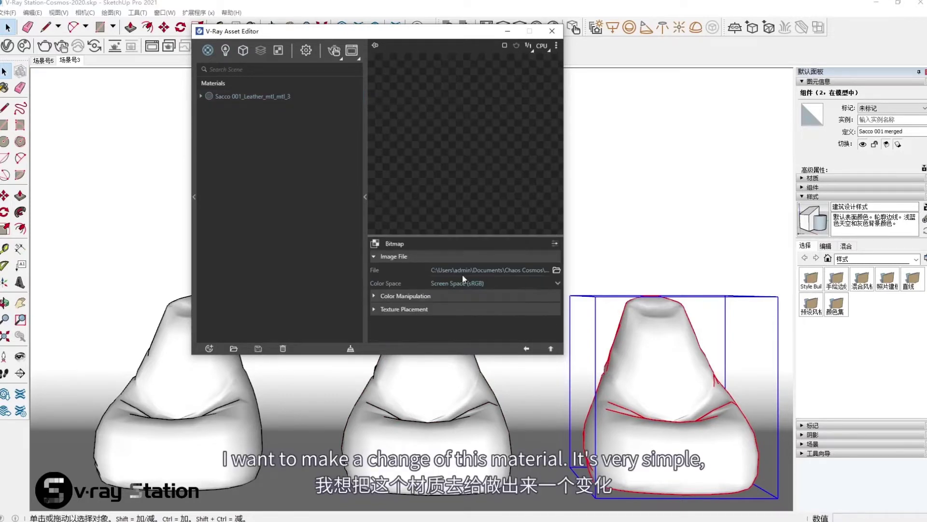
left_click(526, 349)
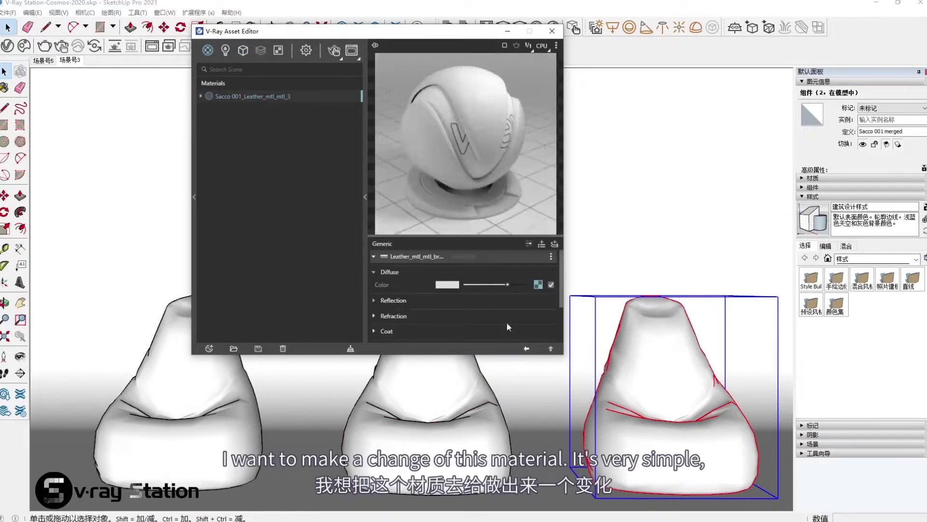
right_click(537, 284)
mouse_move(519, 266)
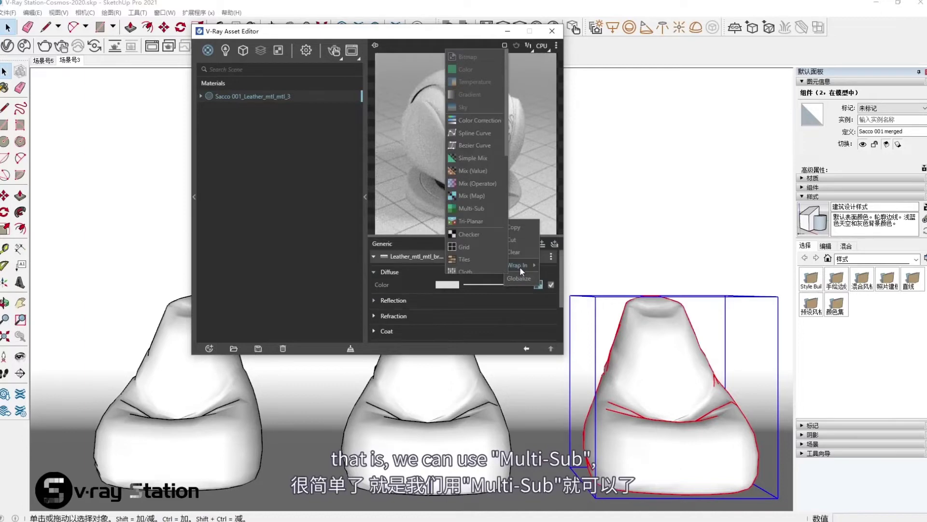
left_click(481, 208)
Set the Multi-Sub texture to get its ID from Random by Render ID with a Hue Variation of about 0.38.
left_click(452, 284)
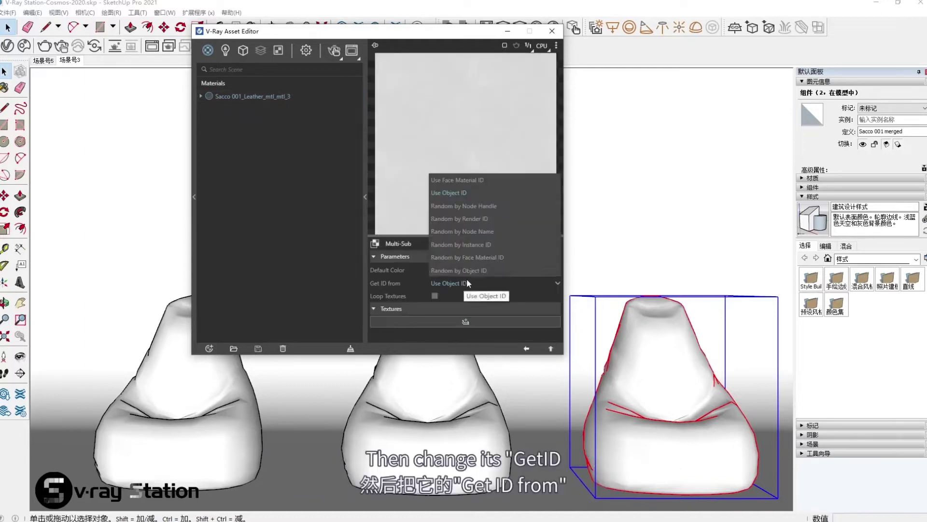
left_click(473, 216)
left_click_drag(480, 354, 480, 444)
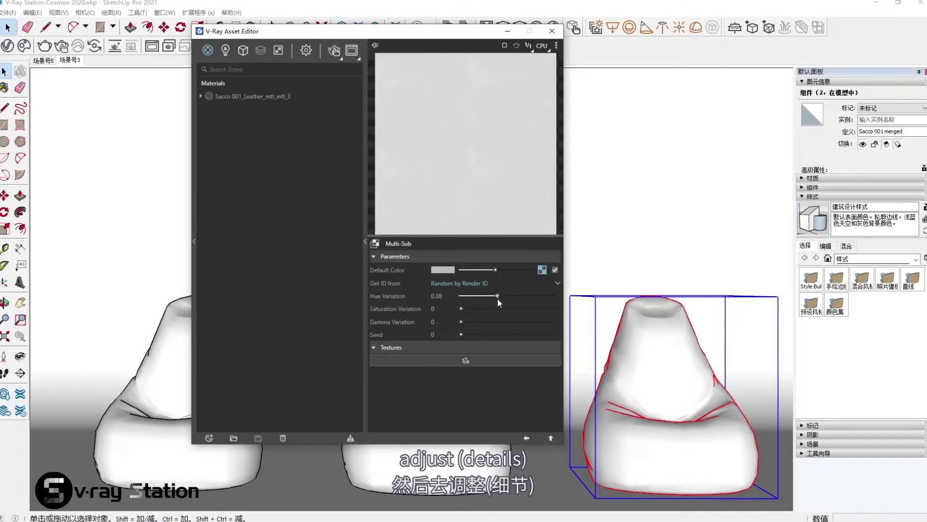
Preview the three bean bags with an interactive render, select the leftmost one and stop the render.
left_click(333, 50)
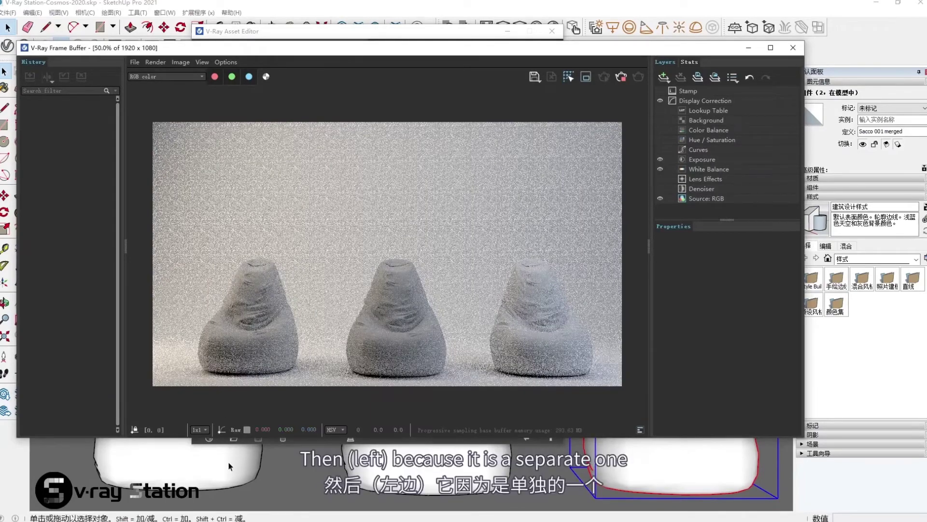
left_click(256, 447)
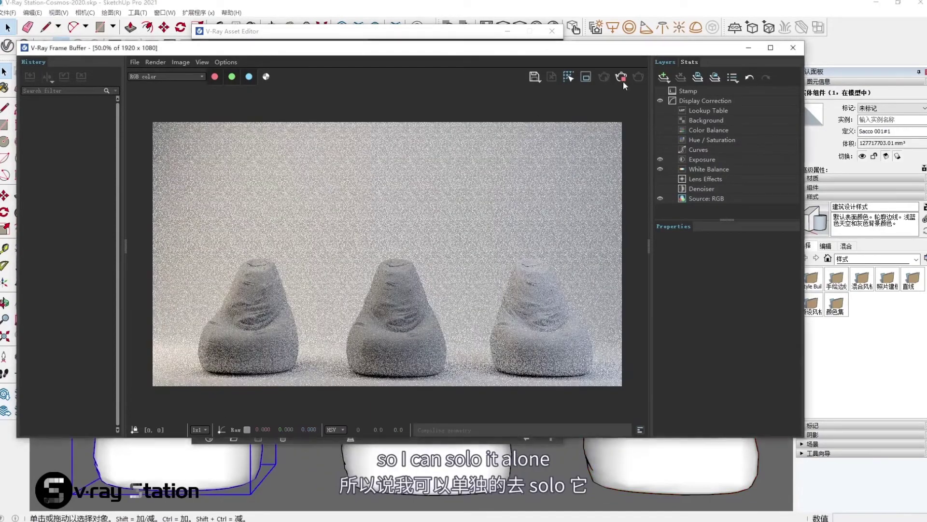
left_click(622, 77)
left_click(747, 48)
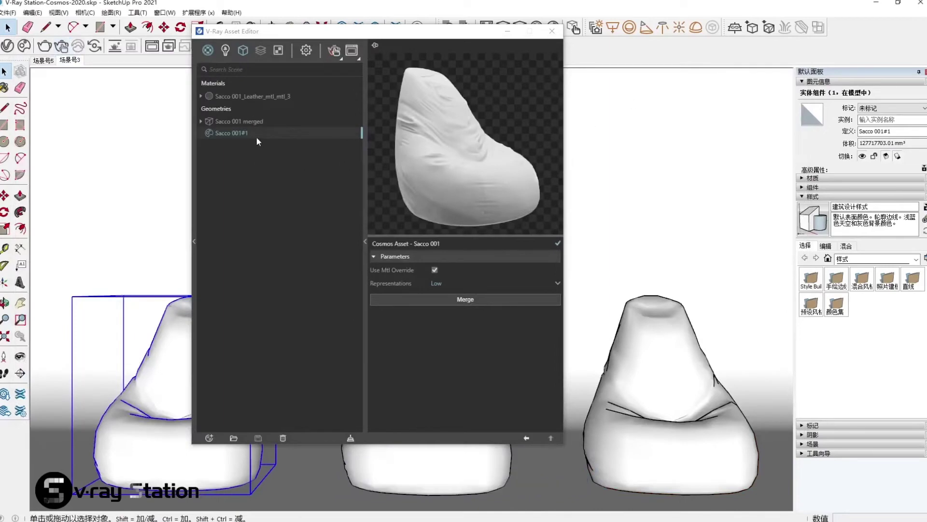
Merge the Sacco 001#1 asset and view the diffuse bitmap of its extracted leather material.
left_click(471, 299)
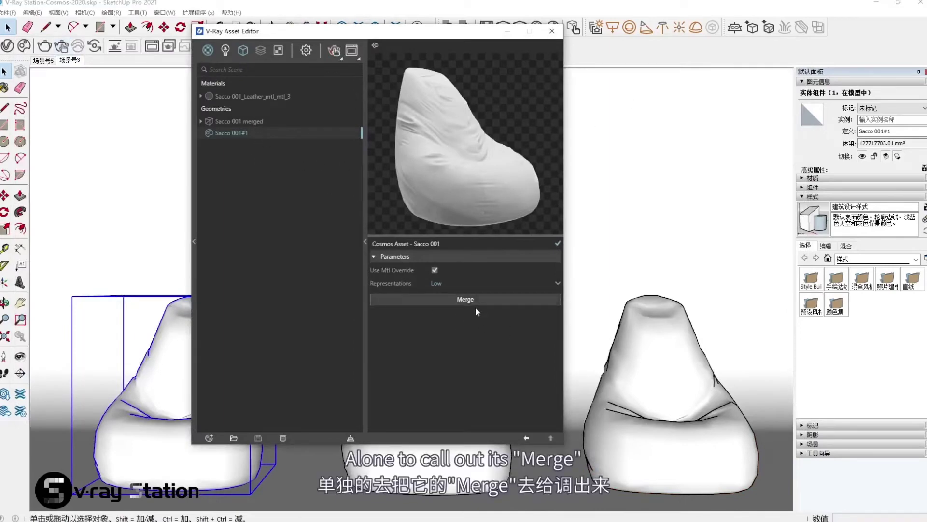
left_click(256, 98)
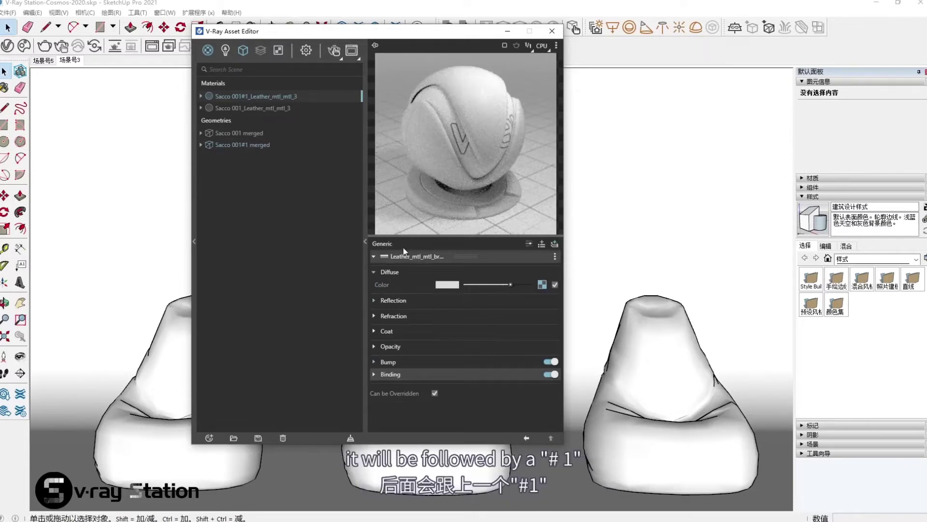
left_click(541, 285)
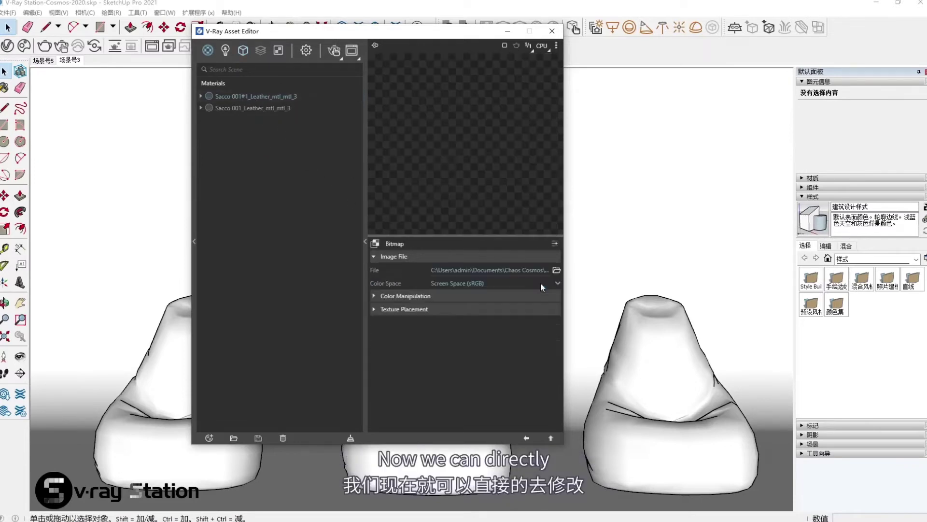
left_click(527, 438)
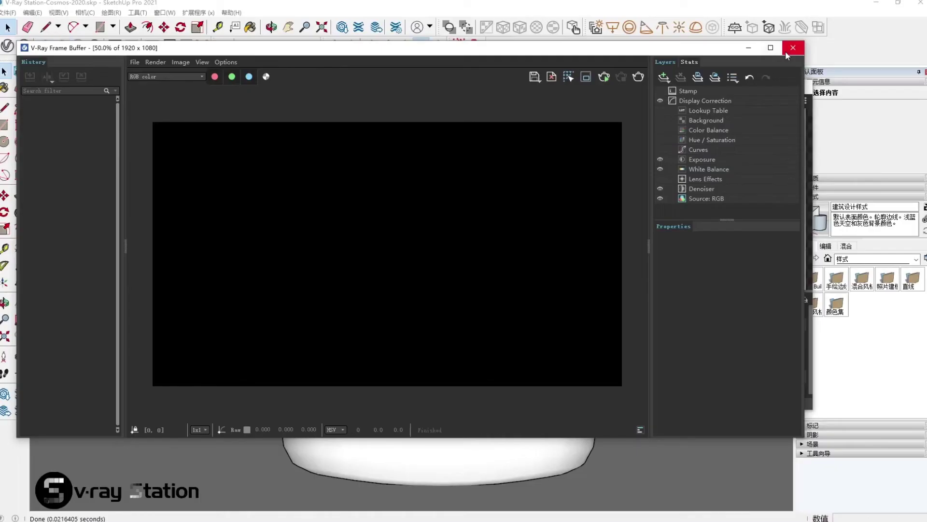
Import the dome-shaped Boxwood 001 shrub from the Vegetation models in Chaos Cosmos and place it in the scene.
left_click(786, 51)
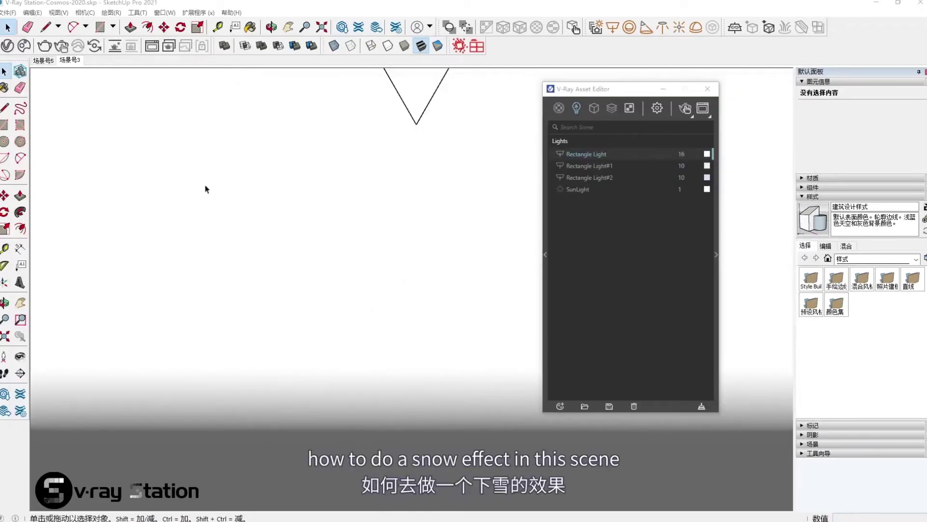
left_click(44, 46)
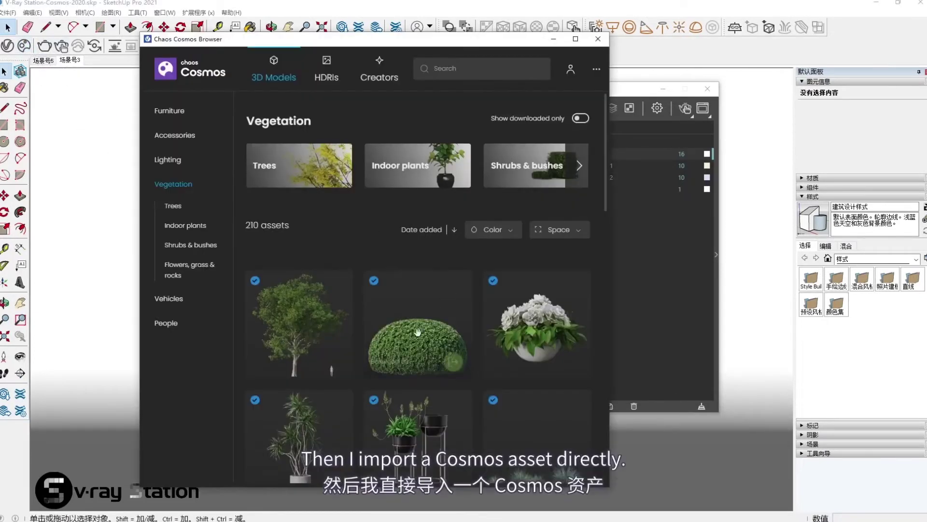
left_click(454, 362)
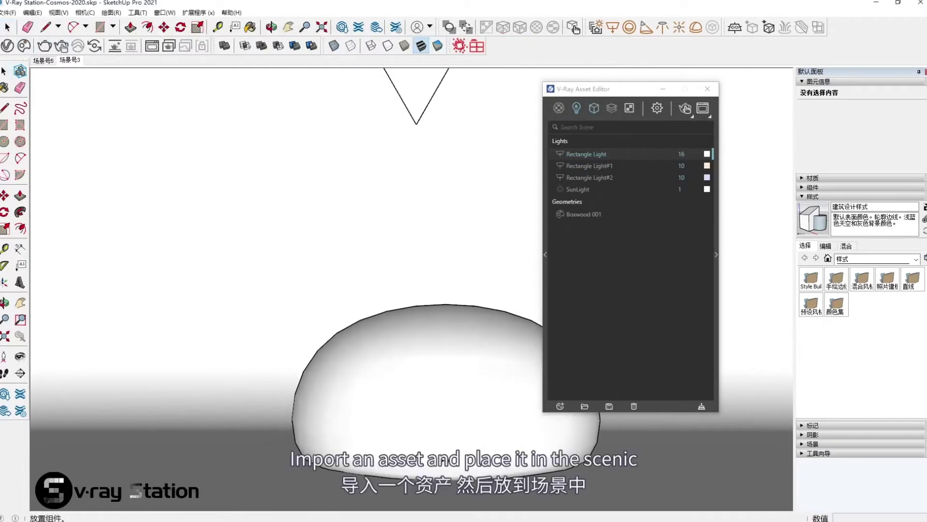
left_click(407, 372)
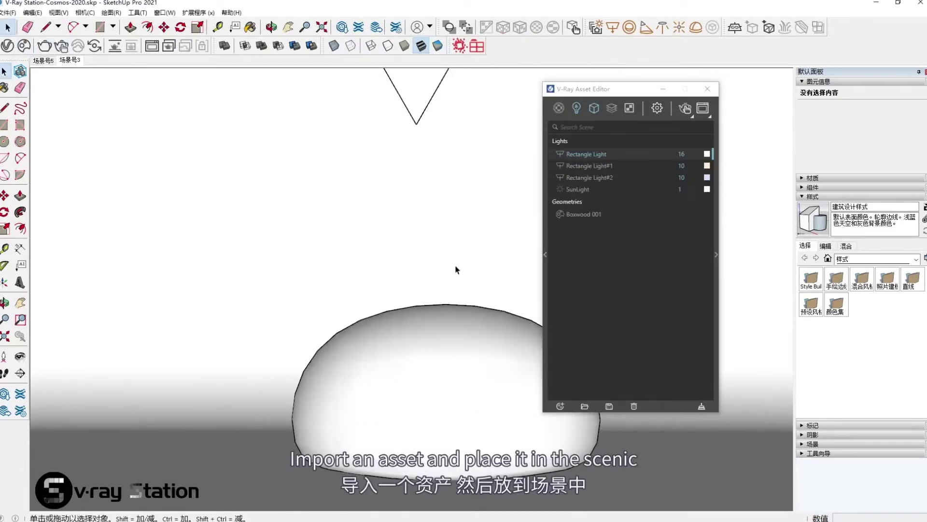
Preview the boxwood shrub with an interactive render and stop it.
left_click(685, 108)
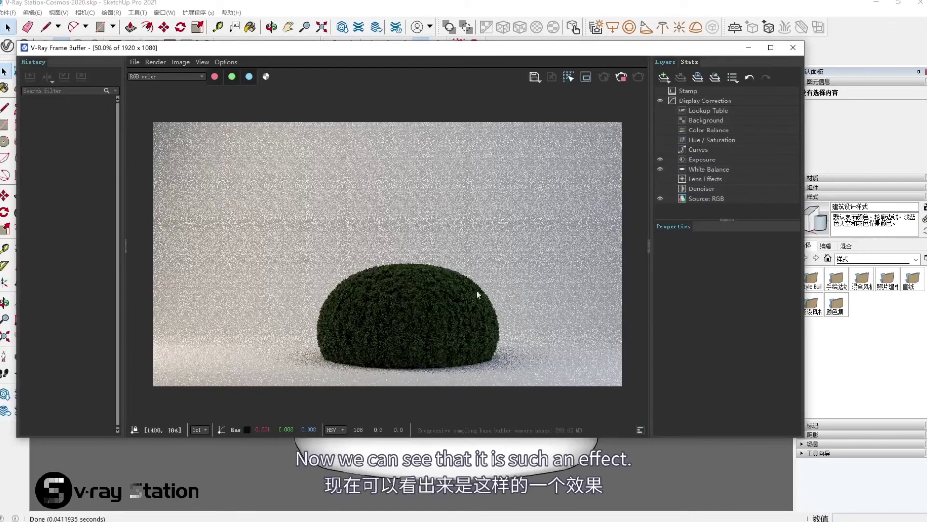
left_click(622, 77)
left_click(748, 47)
Merge the Boxwood 001 asset to extract its materials into the scene.
left_click(583, 214)
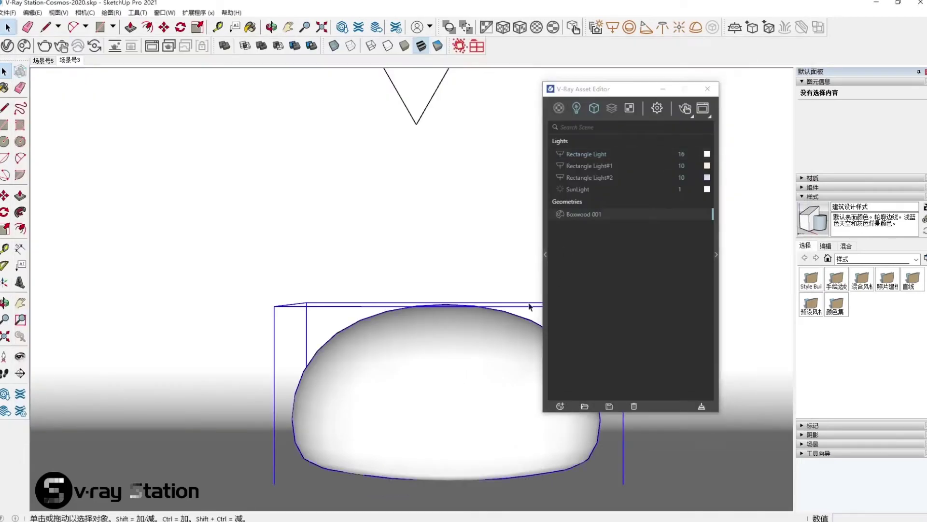
left_click_drag(624, 92, 523, 89)
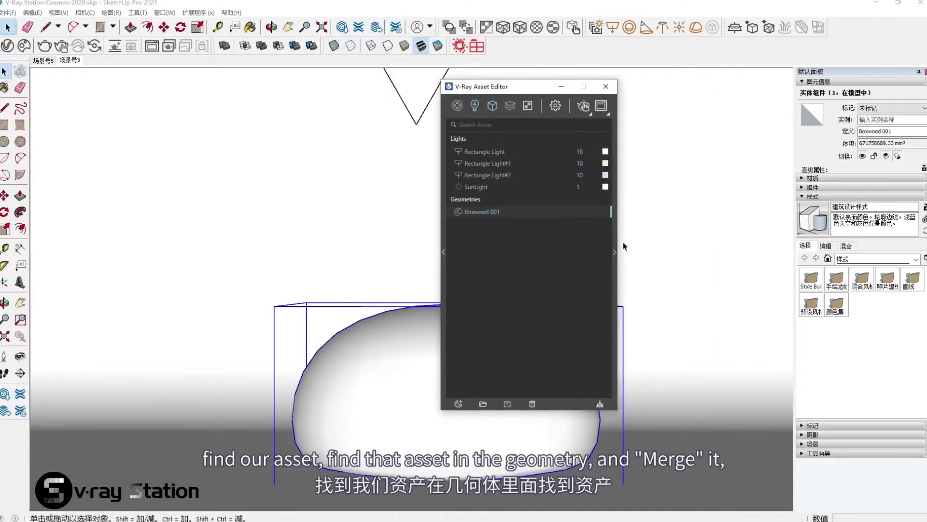
left_click(616, 225)
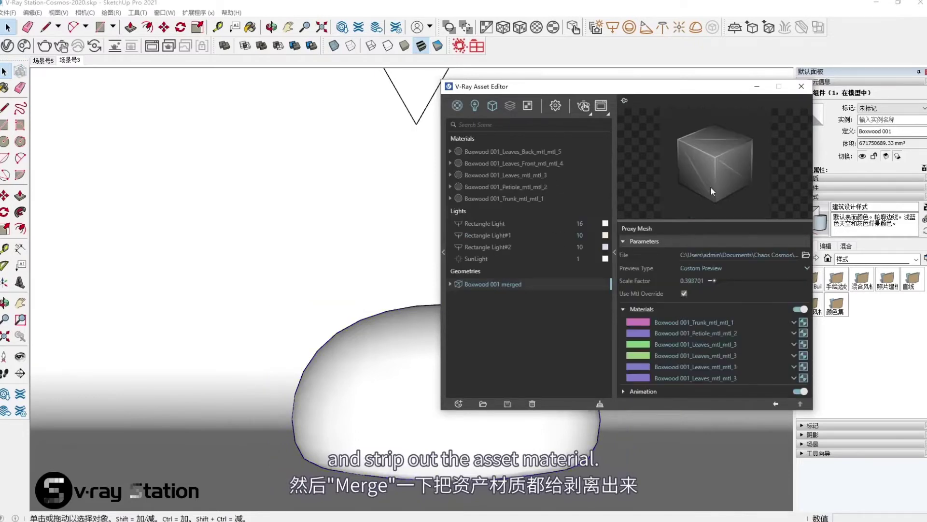
Examine the boxwood's back, front and combined leaf materials in the scene's material list.
left_click(462, 105)
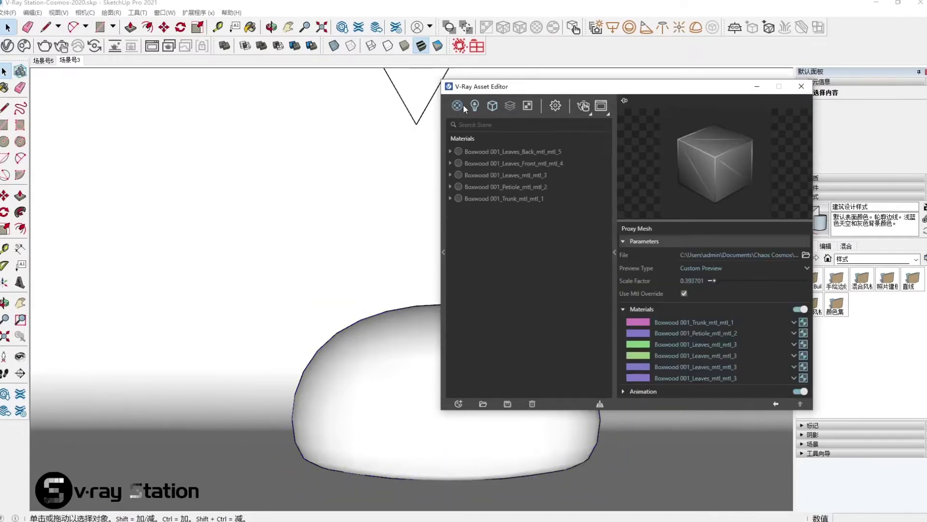
left_click(517, 151)
left_click(529, 162)
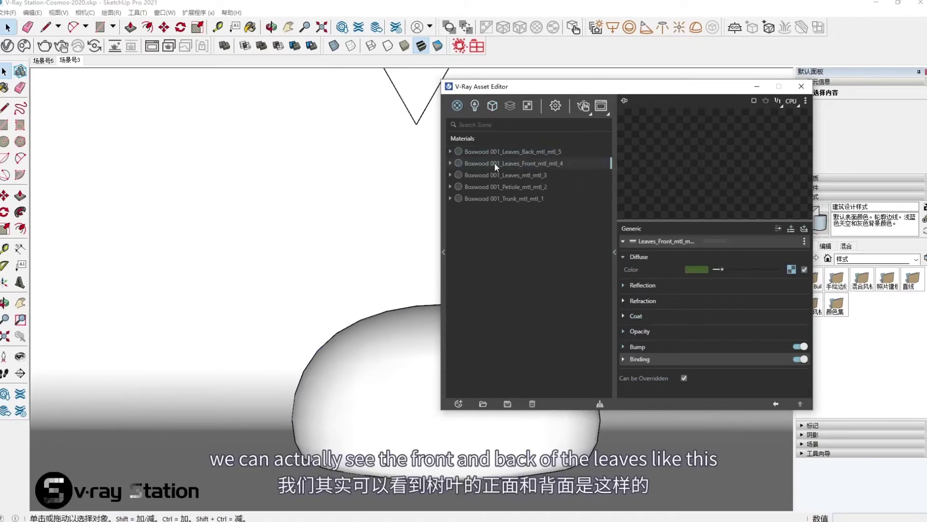
left_click(529, 153)
left_click(528, 174)
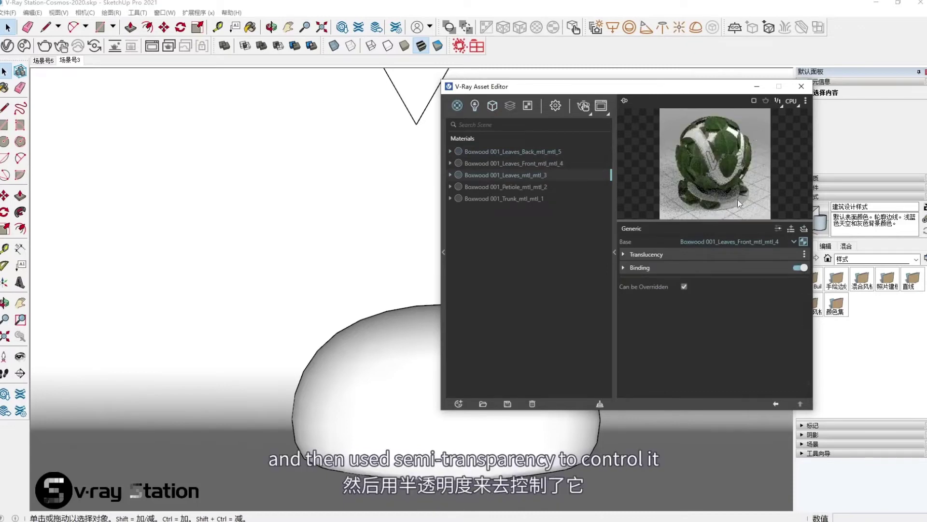
left_click(530, 164)
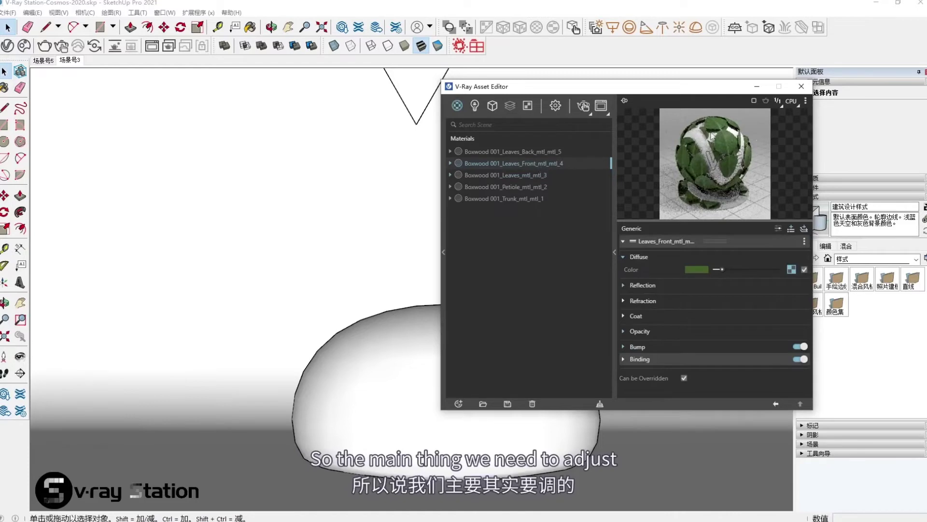
Create a Generic V-Ray material and name it Falloff.
right_click(467, 226)
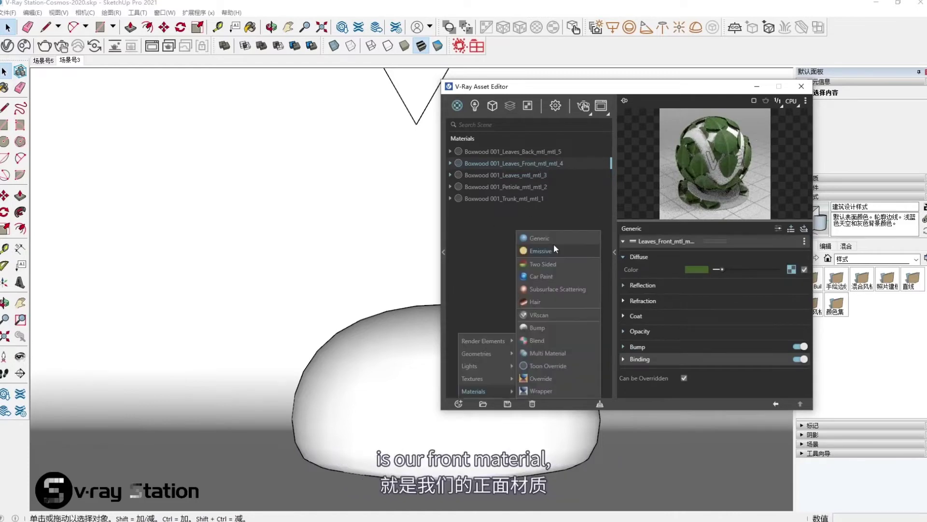
left_click(552, 237)
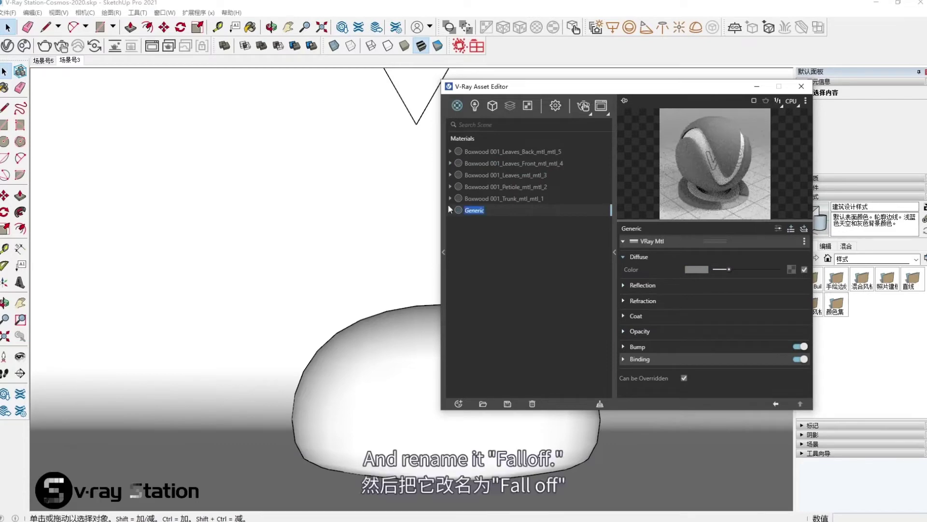
type("Falloff")
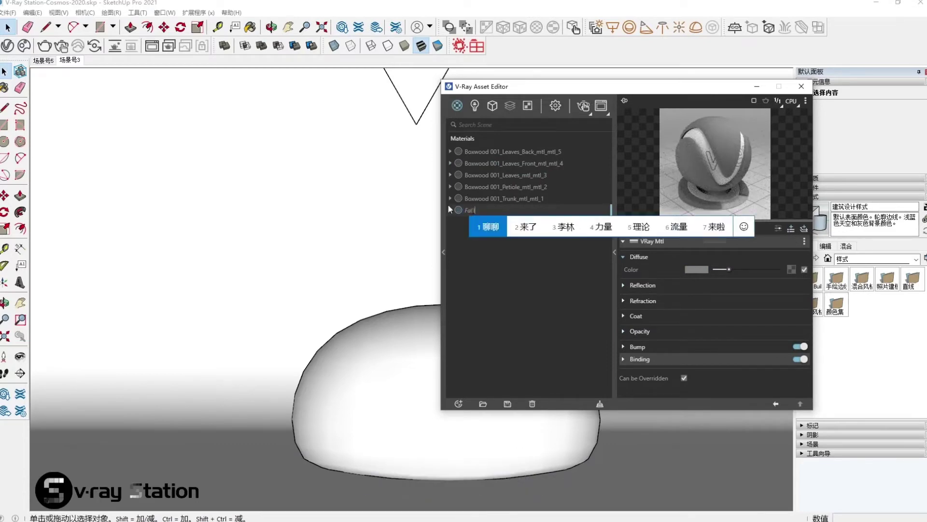
key("Return")
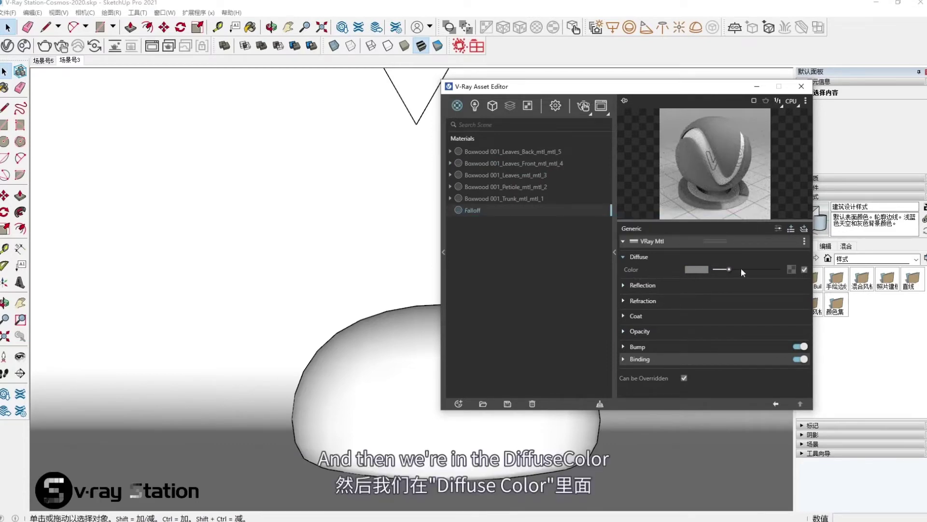
Add a Mix (Map) texture to the Falloff material's diffuse color and assign a Falloff texture as its Mix Map.
left_click(792, 269)
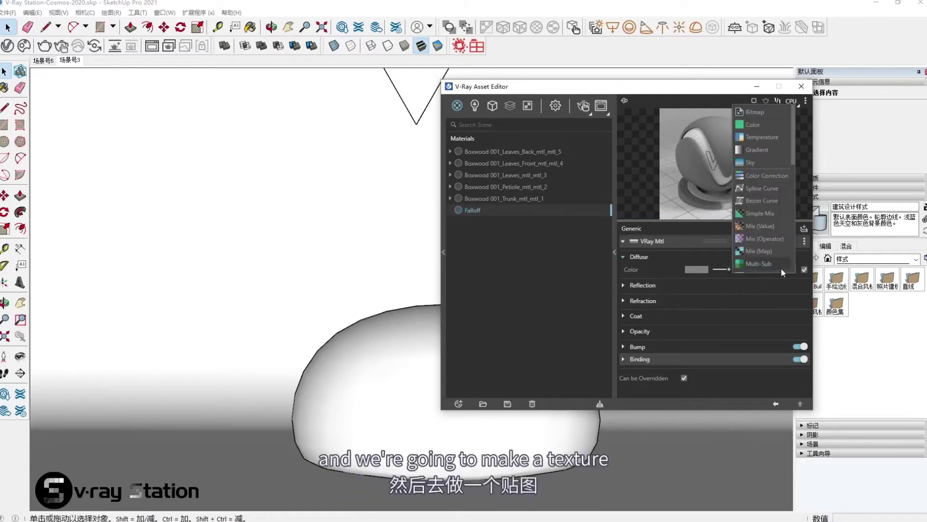
scroll(768, 213, "down", 3)
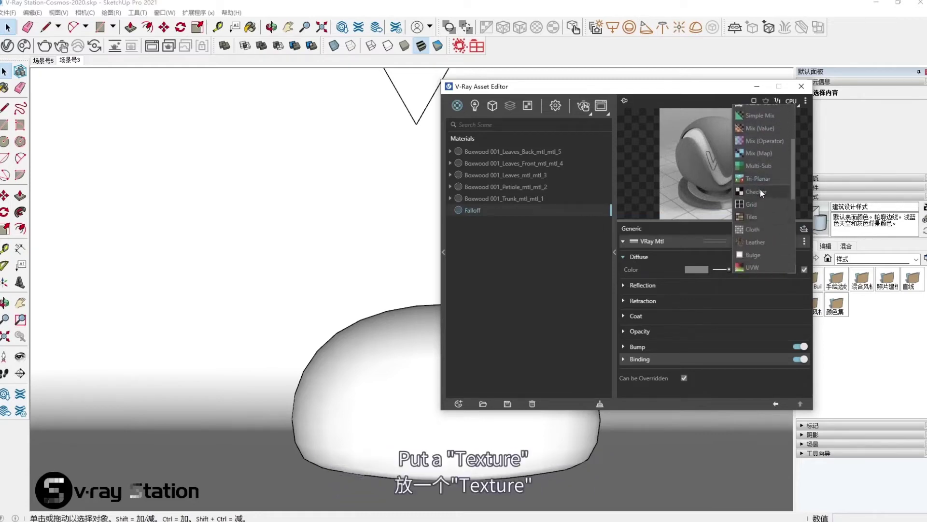
left_click(749, 153)
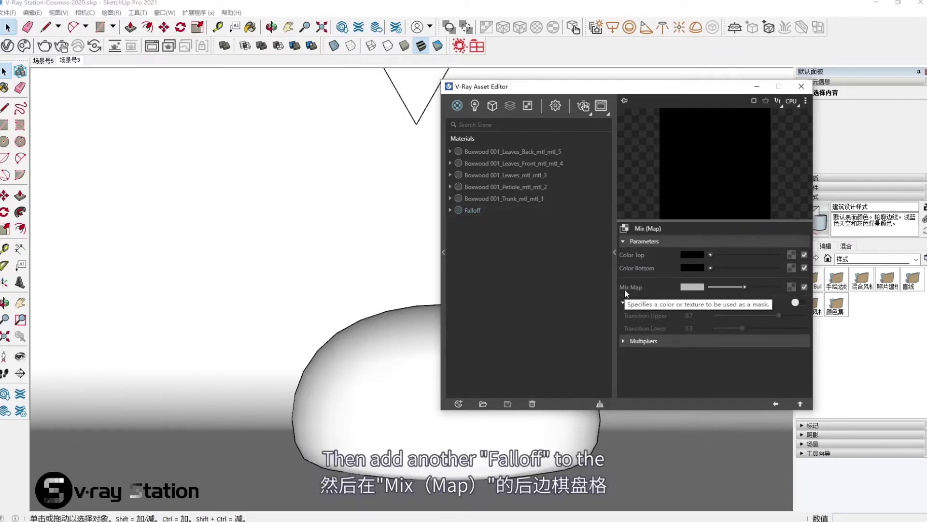
left_click(792, 287)
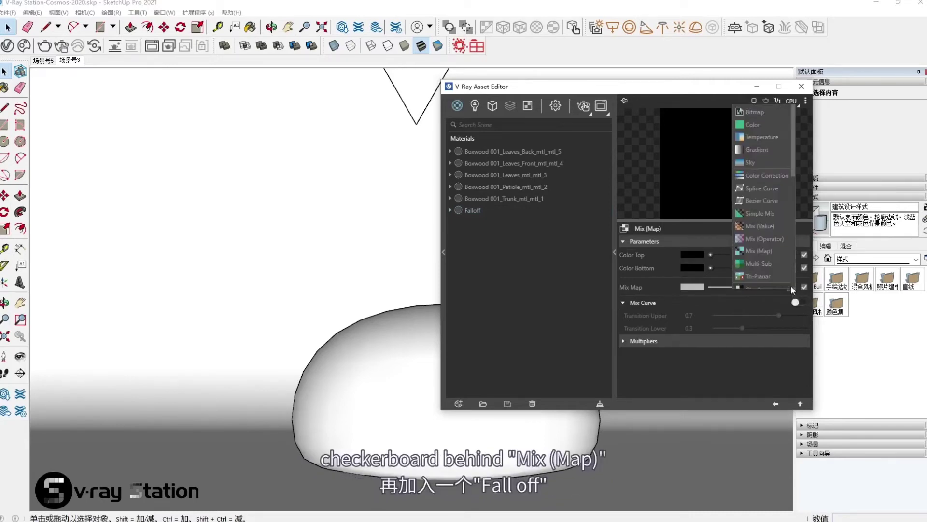
scroll(770, 241, "down", 3)
left_click(764, 247)
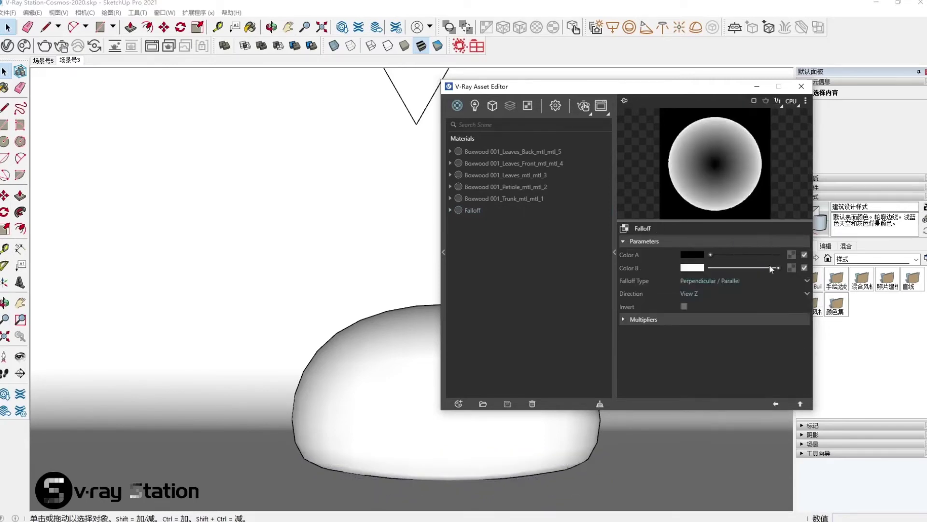
Set the Falloff texture to Towards / Away along World Z, with Color A white and Color B black.
left_click(694, 283)
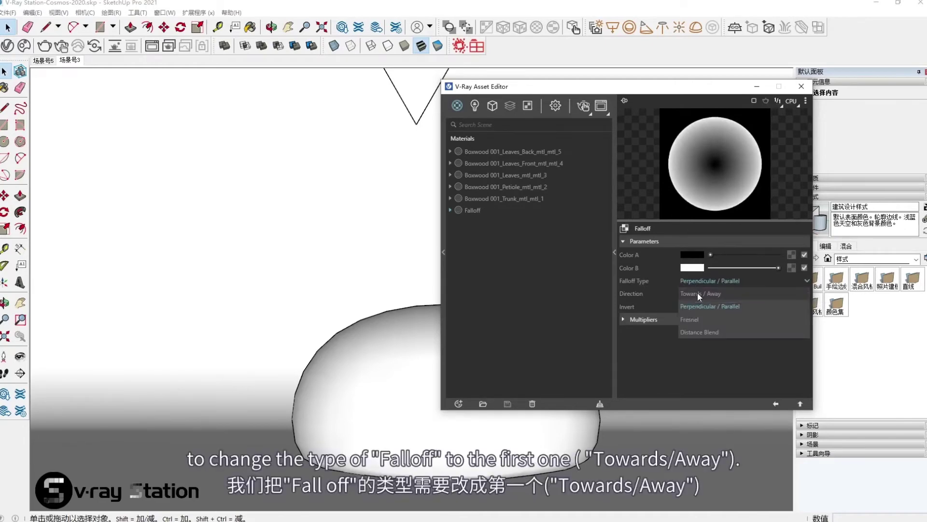
left_click(698, 292)
left_click(696, 294)
left_click(700, 281)
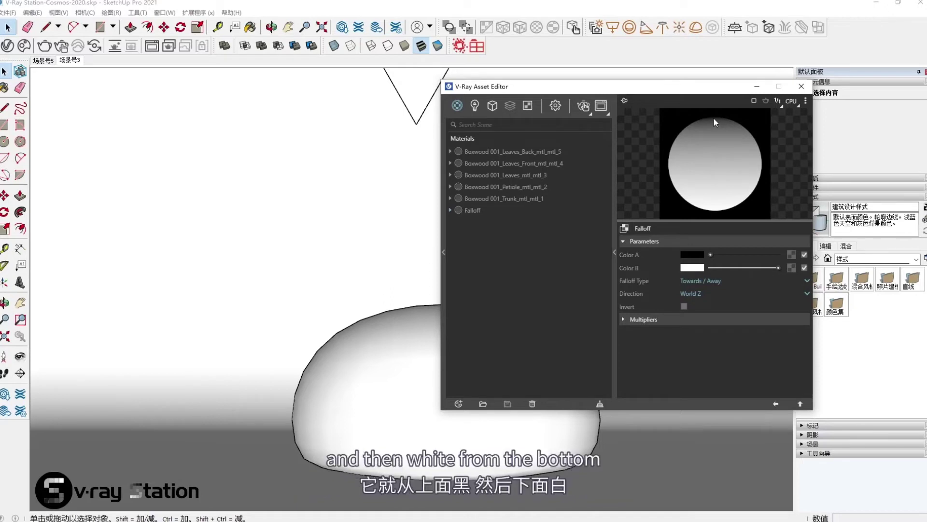
left_click_drag(710, 255, 776, 254)
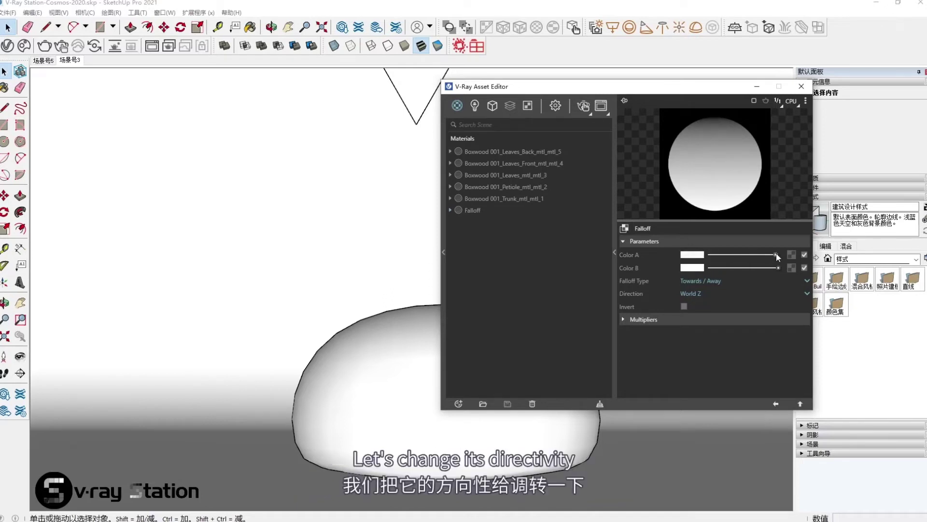
left_click_drag(776, 268, 713, 268)
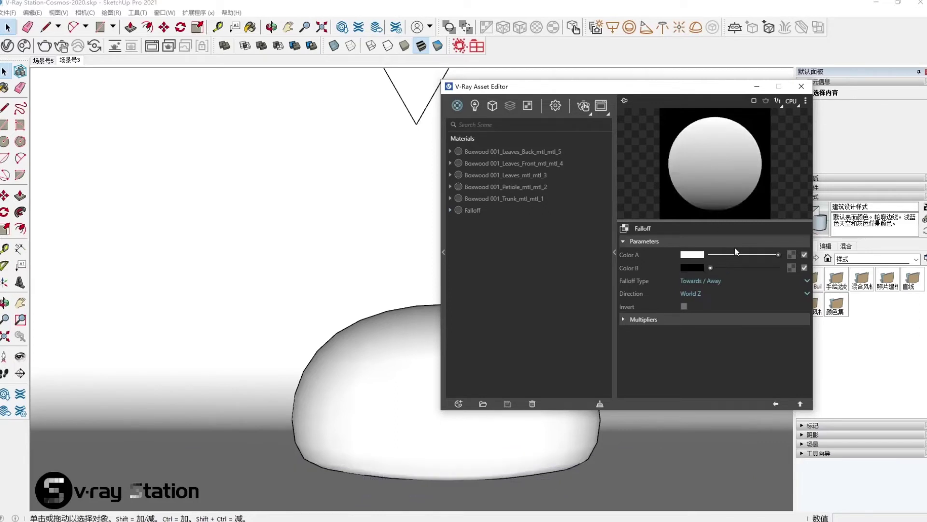
left_click(775, 402)
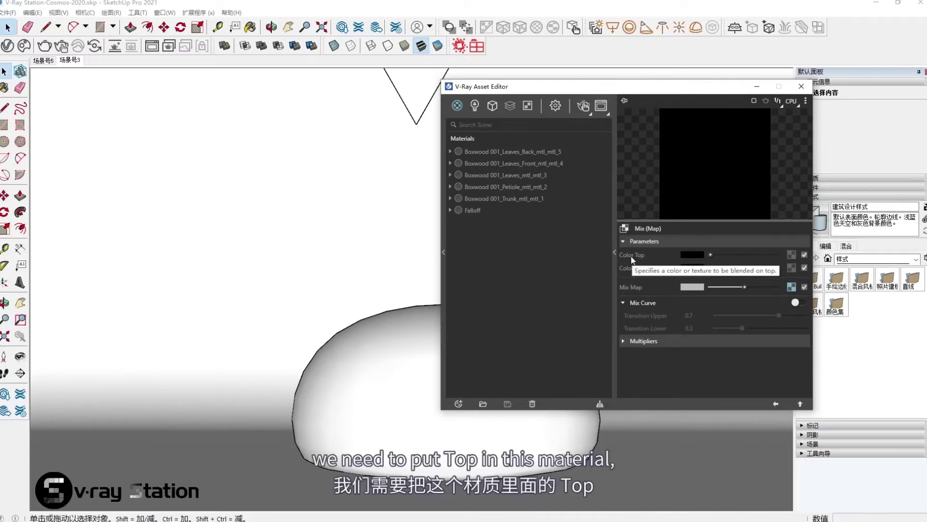
Set the Mix (Map) texture's Color Top to white and enlarge the material preview.
left_click_drag(710, 254, 779, 256)
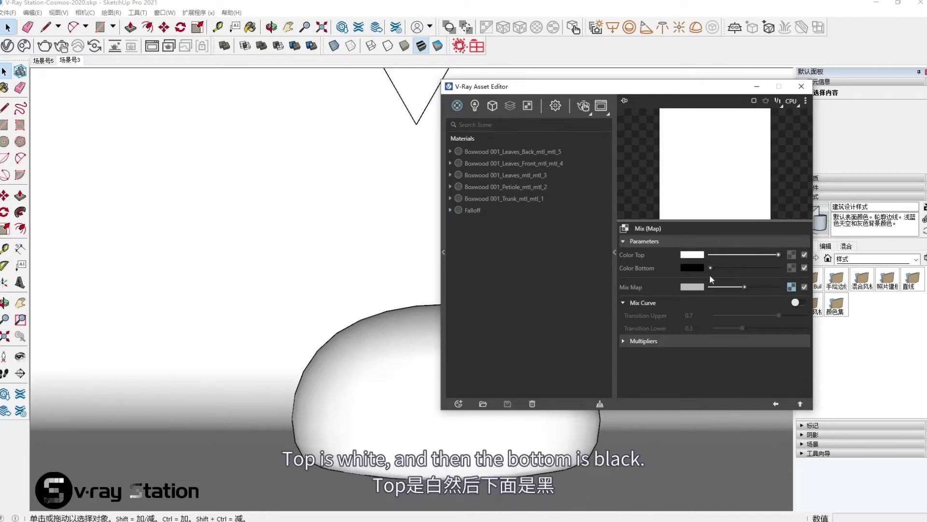
left_click(775, 403)
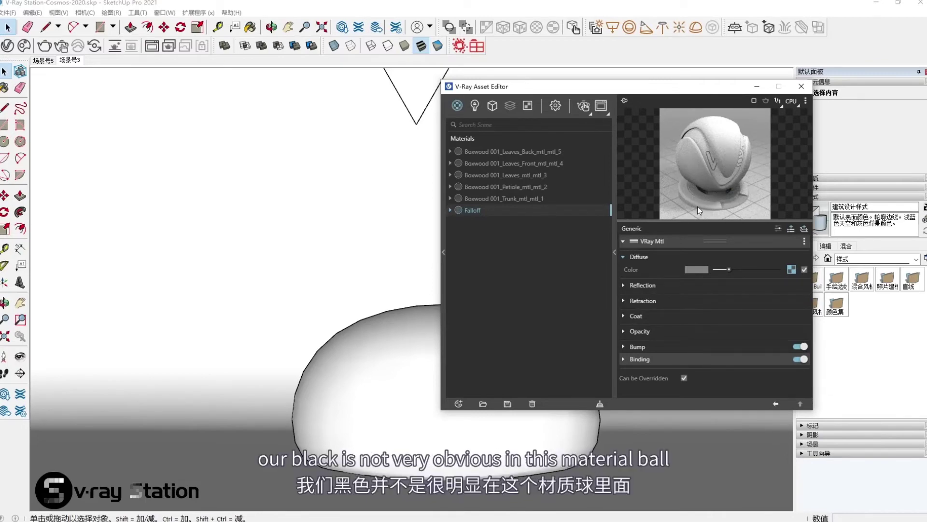
left_click_drag(723, 220, 720, 262)
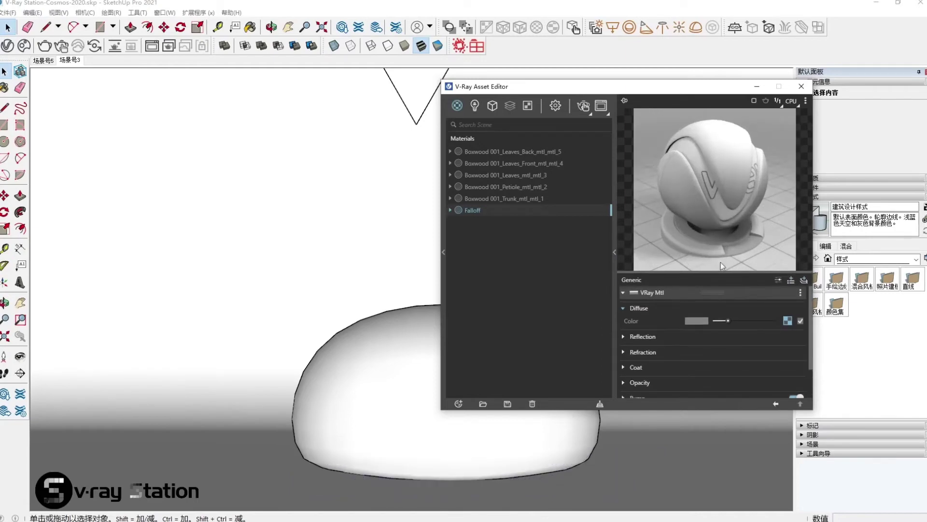
Wrap the Falloff texture used as the Mix Map in a Color Correction texture.
left_click(787, 322)
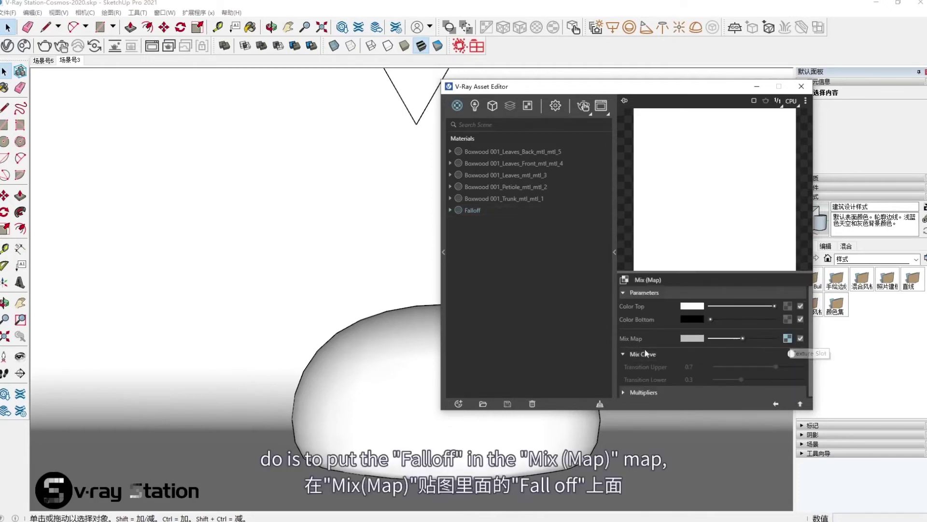
left_click(788, 338)
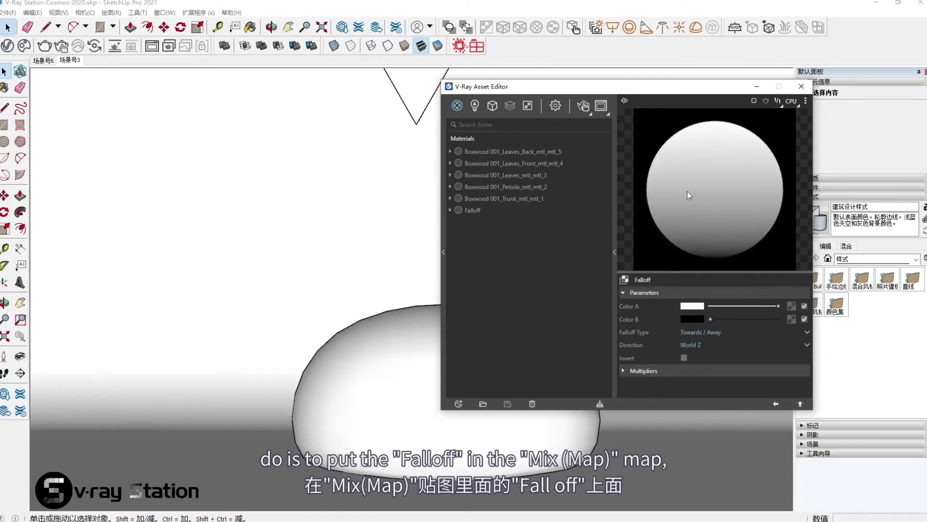
left_click(774, 404)
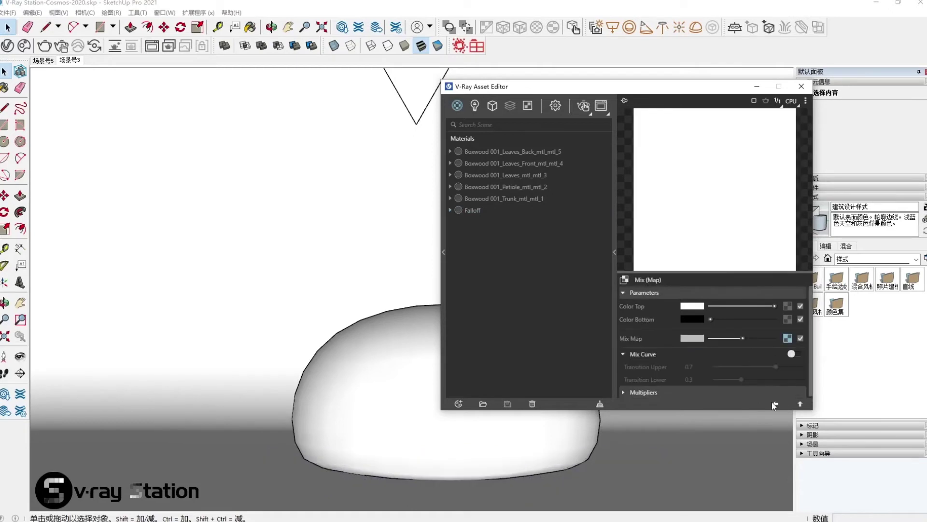
right_click(788, 338)
mouse_move(766, 317)
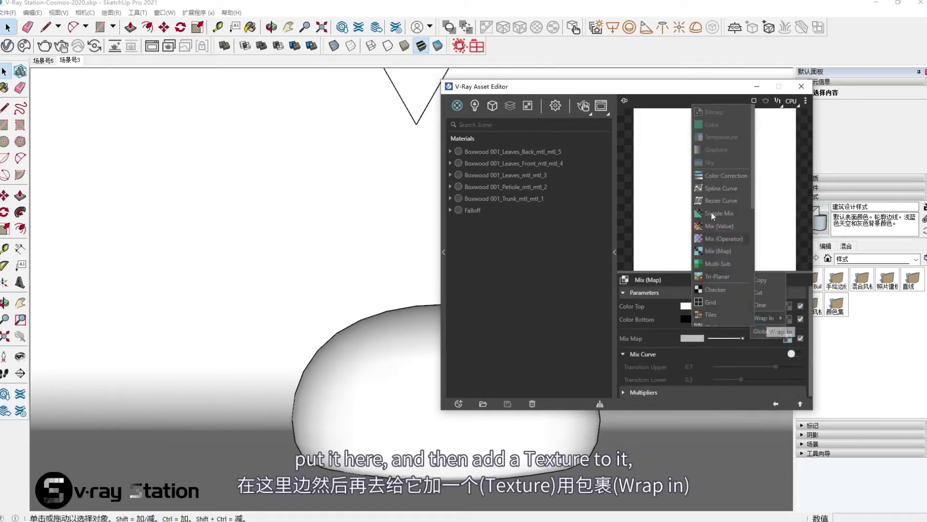
left_click(716, 176)
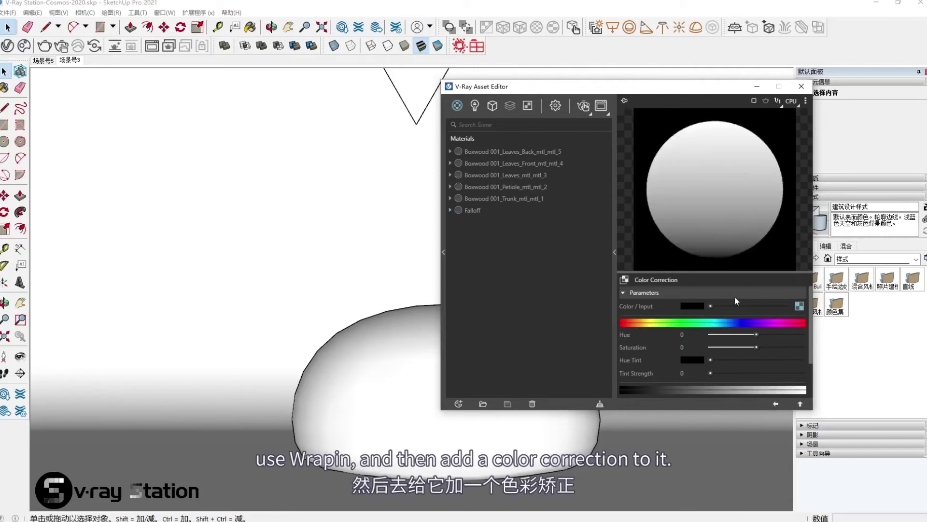
Set the Color Correction's brightness to 0.503 and contrast to 20, and return to the Falloff material.
scroll(737, 319, "down", 2)
left_click_drag(757, 363, 780, 364)
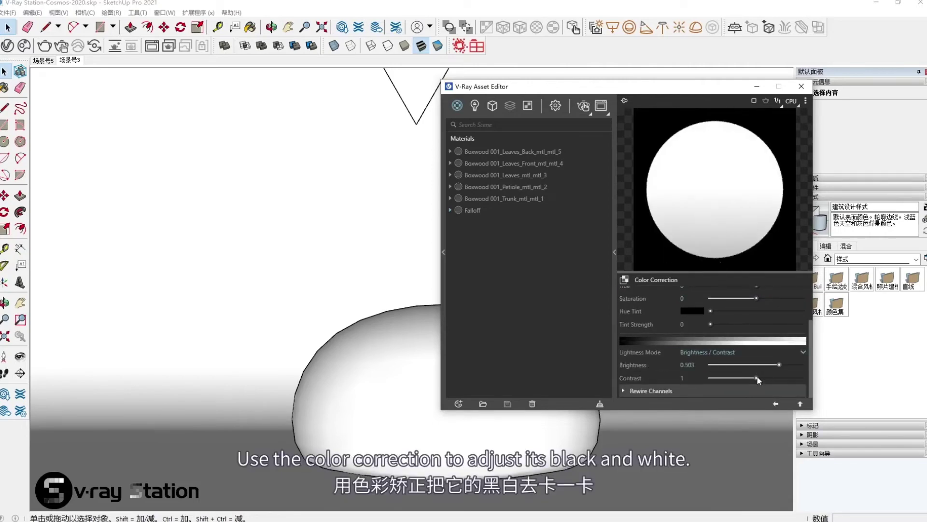
double_click(683, 377)
type("20")
key("Return")
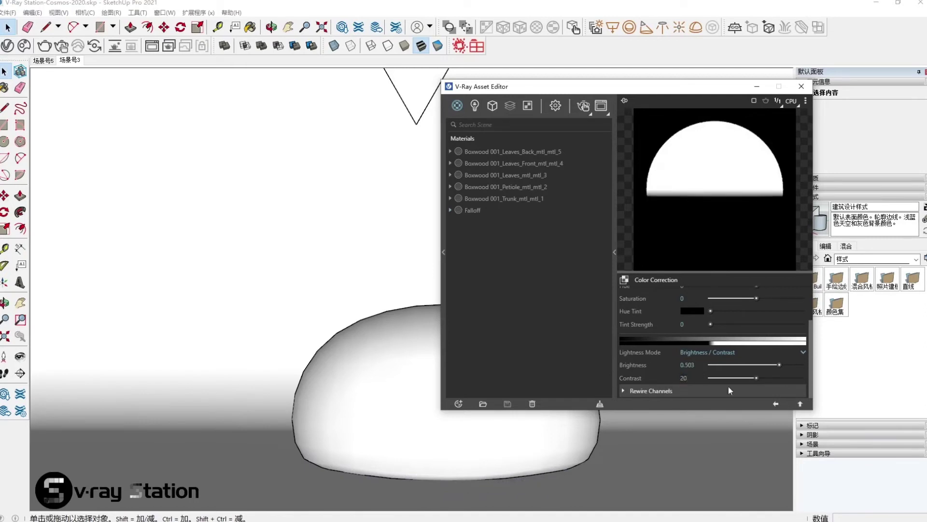
left_click(800, 404)
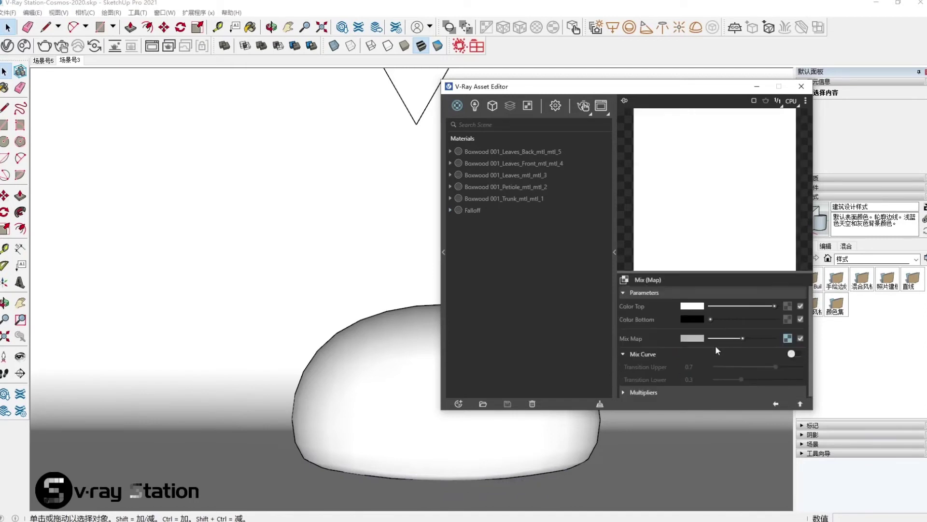
left_click(776, 404)
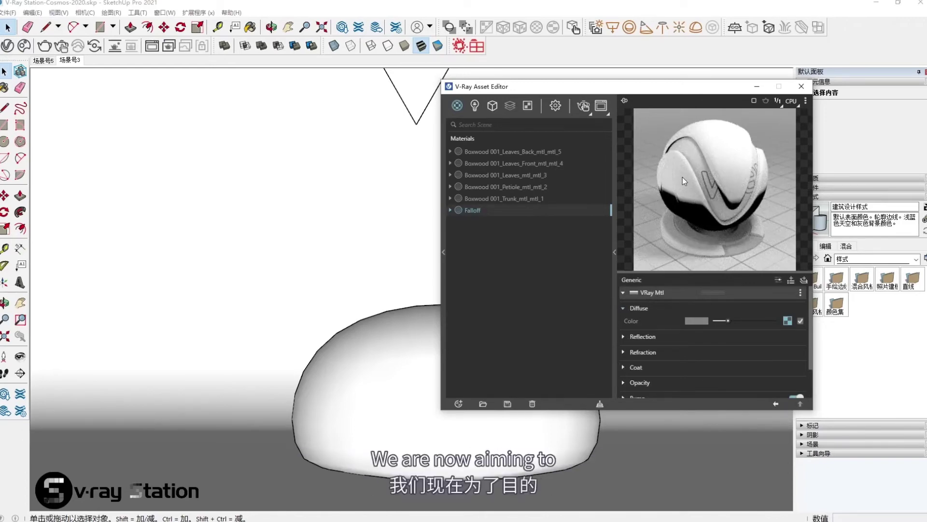
Copy the diffuse bitmap of the Boxwood front leaf material into the Color Bottom slot of the Falloff material's Mix (Map).
left_click(547, 164)
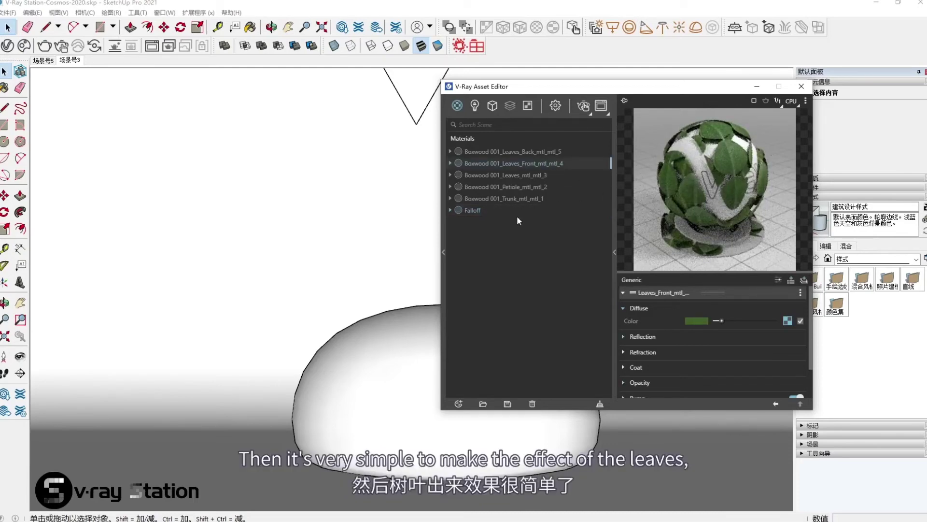
left_click(501, 211)
left_click(558, 165)
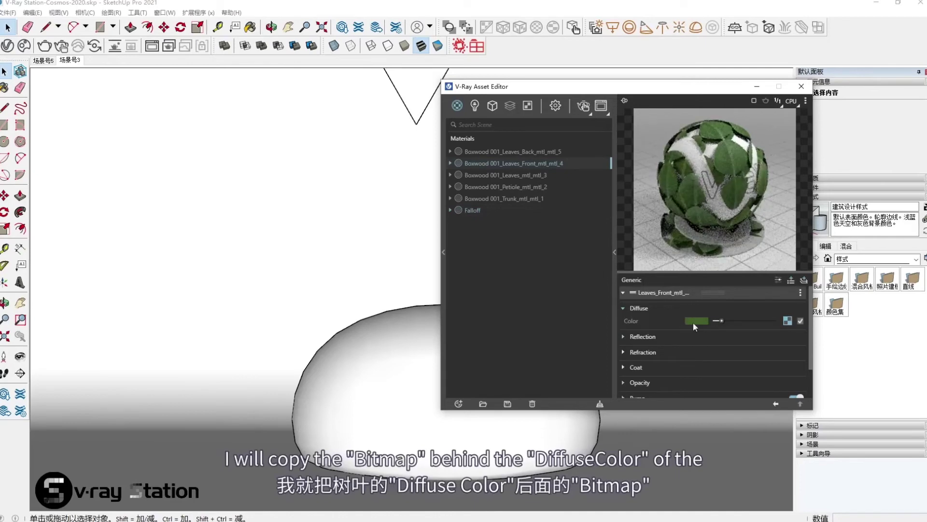
left_click(791, 321)
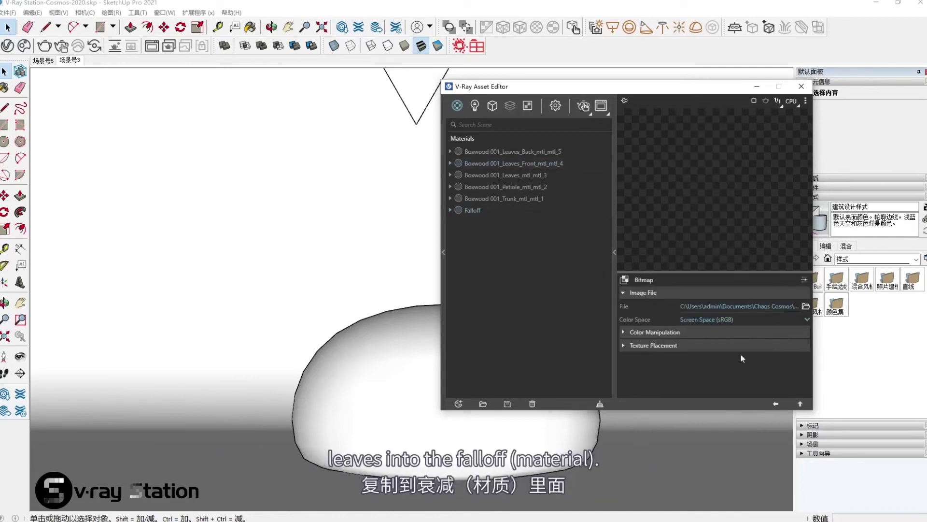
left_click(776, 403)
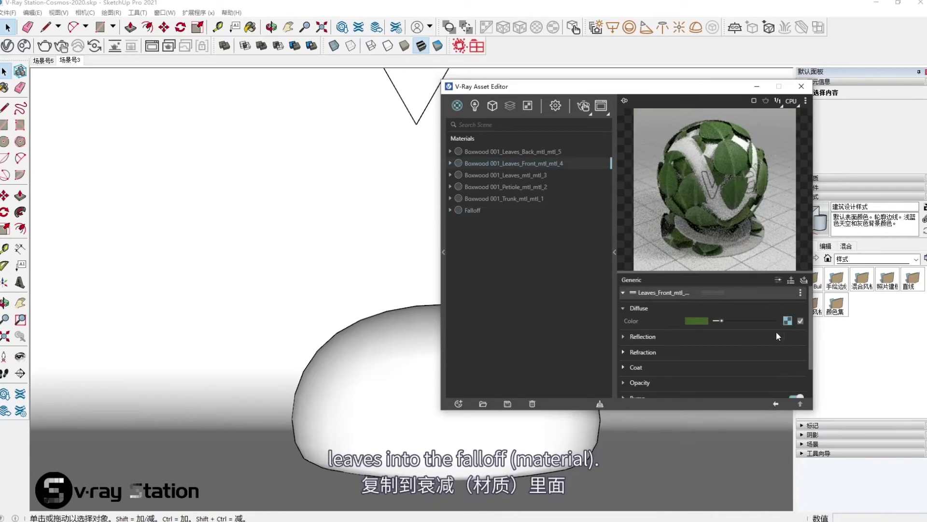
left_click(499, 218)
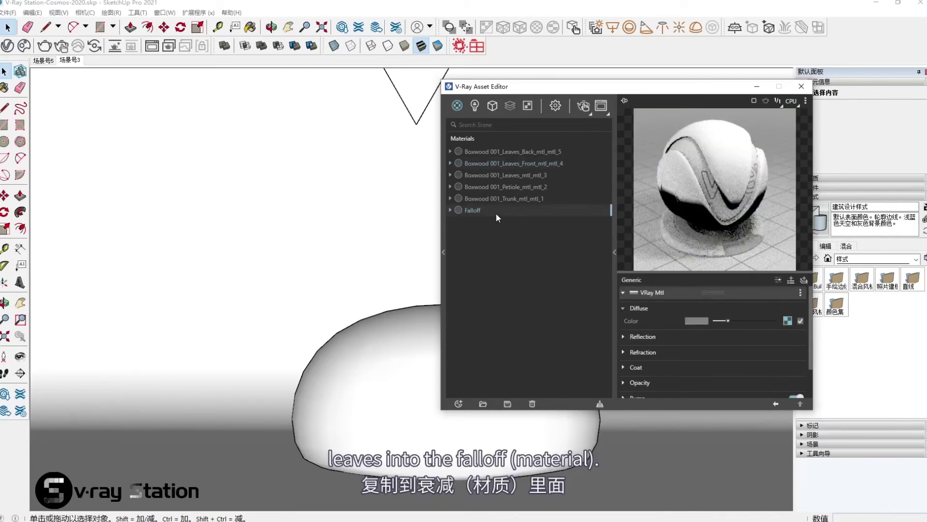
left_click(788, 321)
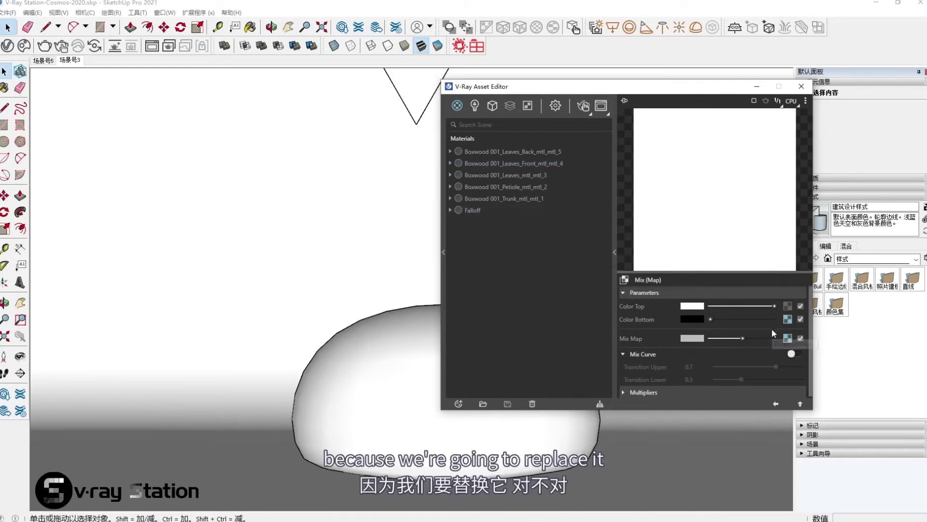
left_click(775, 403)
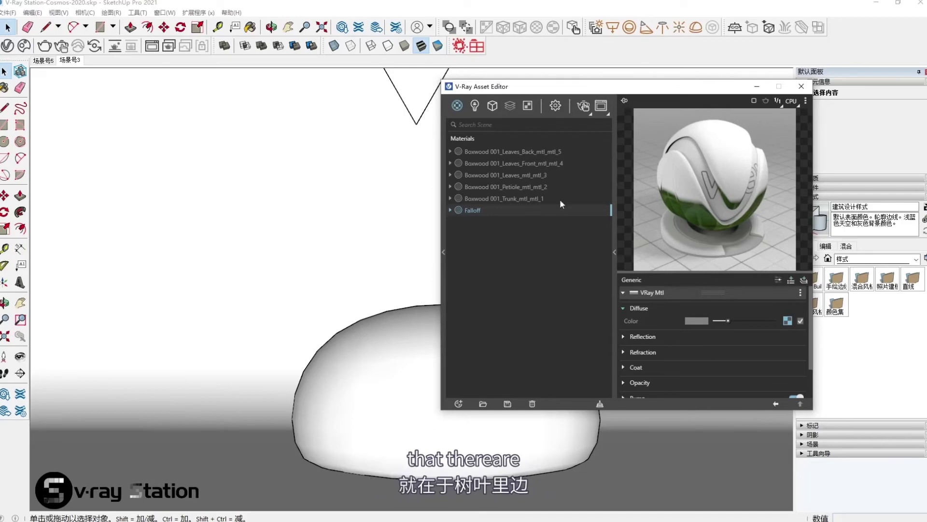
Examine the reflection, opacity and bump settings of the Boxwood front leaf material.
left_click(547, 162)
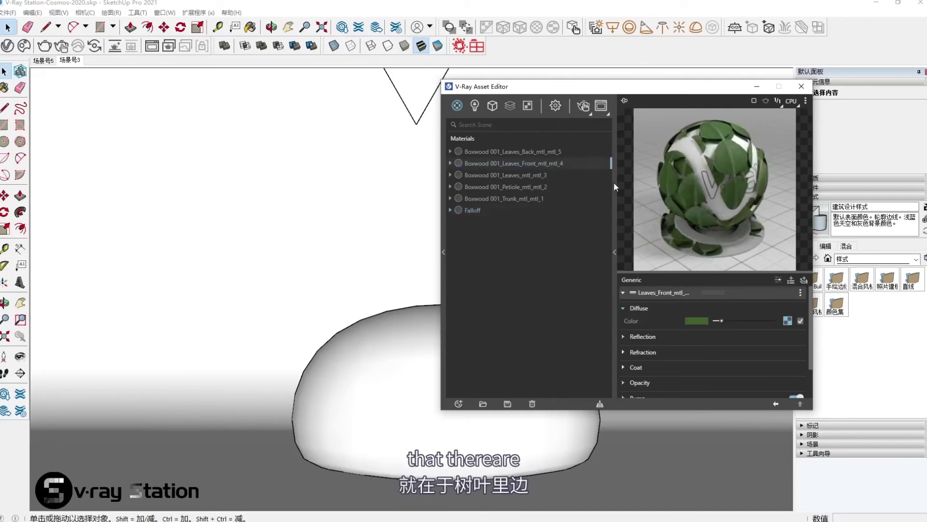
left_click(662, 338)
scroll(654, 328, "down", 3)
scroll(656, 321, "up", 3)
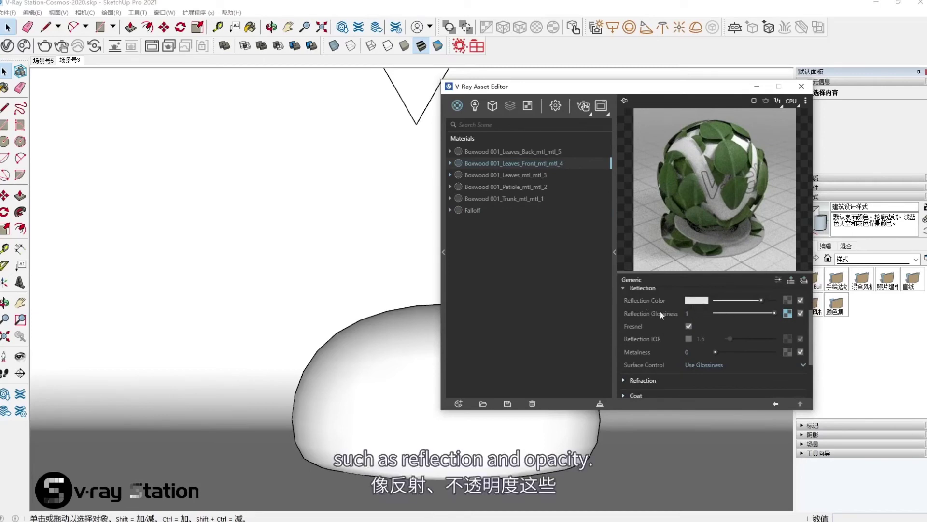
scroll(661, 316, "down", 3)
left_click(654, 357)
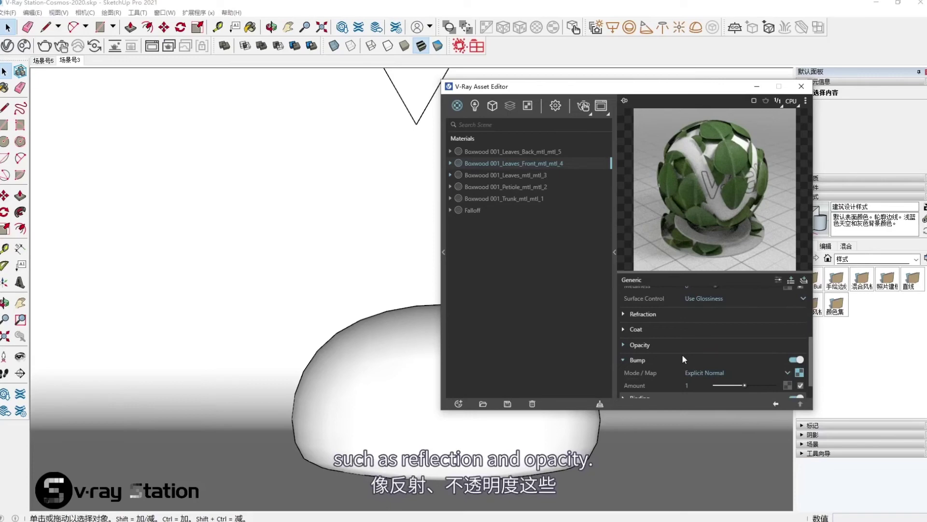
left_click(667, 360)
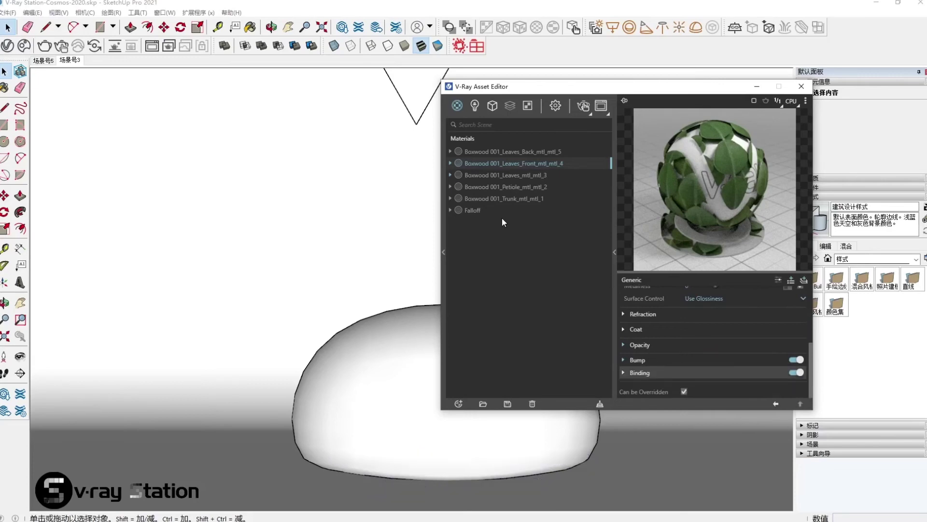
scroll(647, 303, "up", 5)
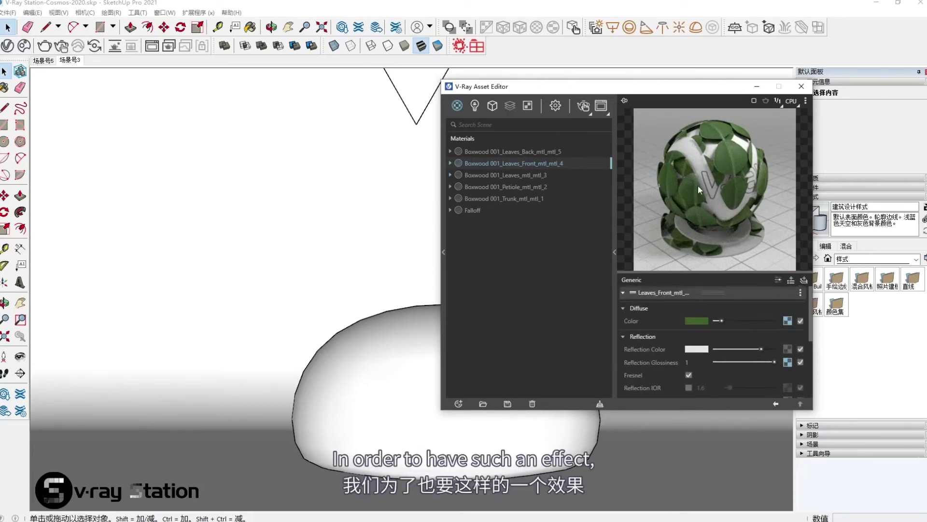
Paste a copy of the Falloff material's diffuse texture into the Boxwood front leaf material's diffuse slot and enlarge the material preview.
left_click(503, 209)
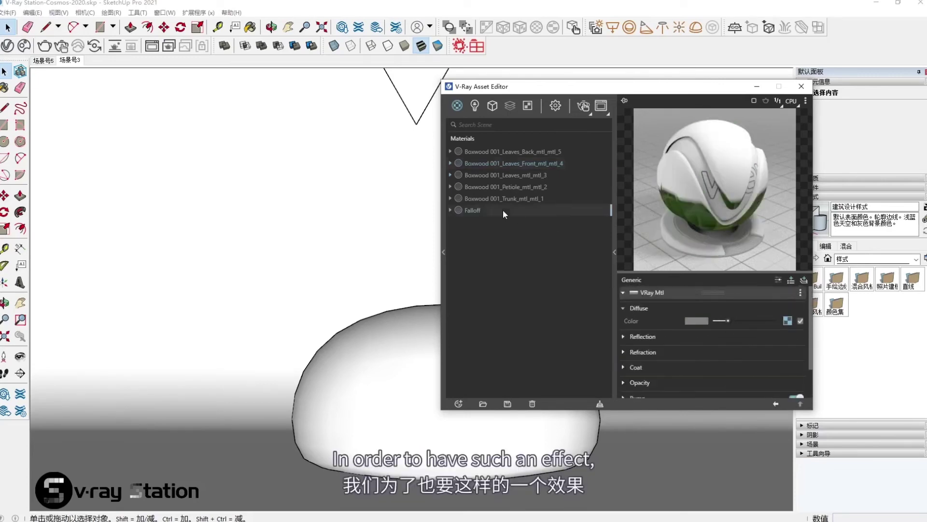
right_click(786, 320)
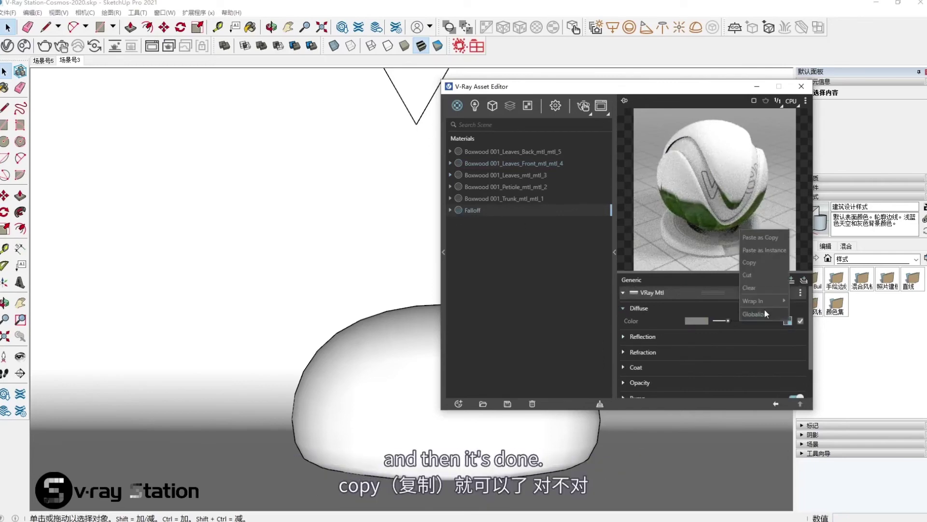
left_click(764, 263)
left_click(548, 162)
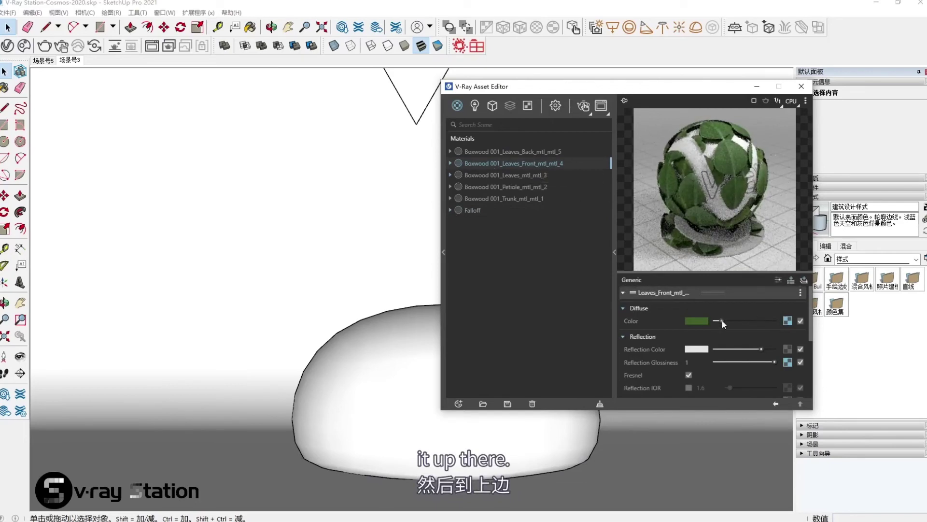
right_click(784, 322)
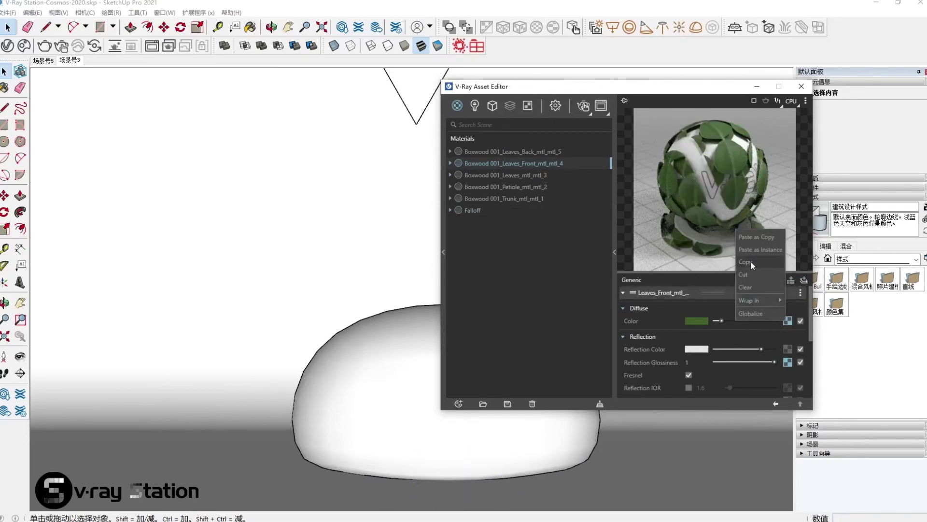
left_click(757, 238)
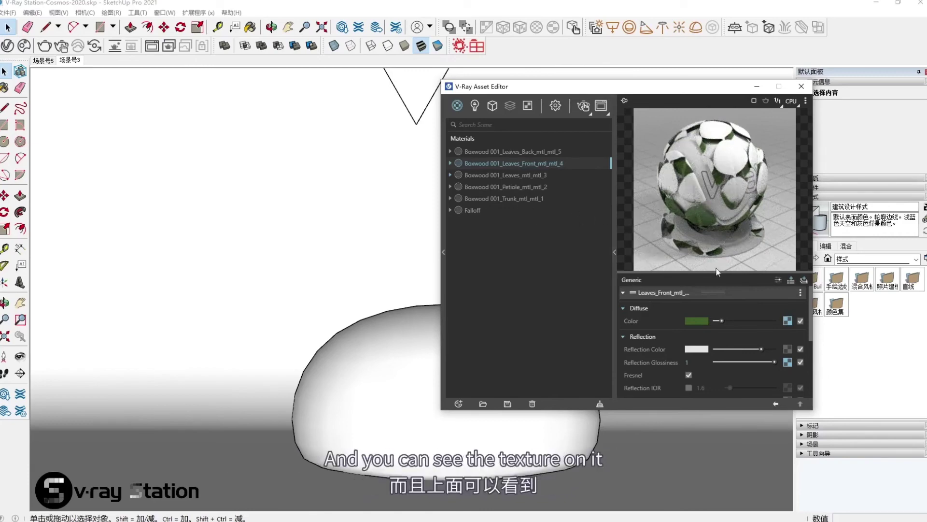
left_click_drag(716, 273, 715, 293)
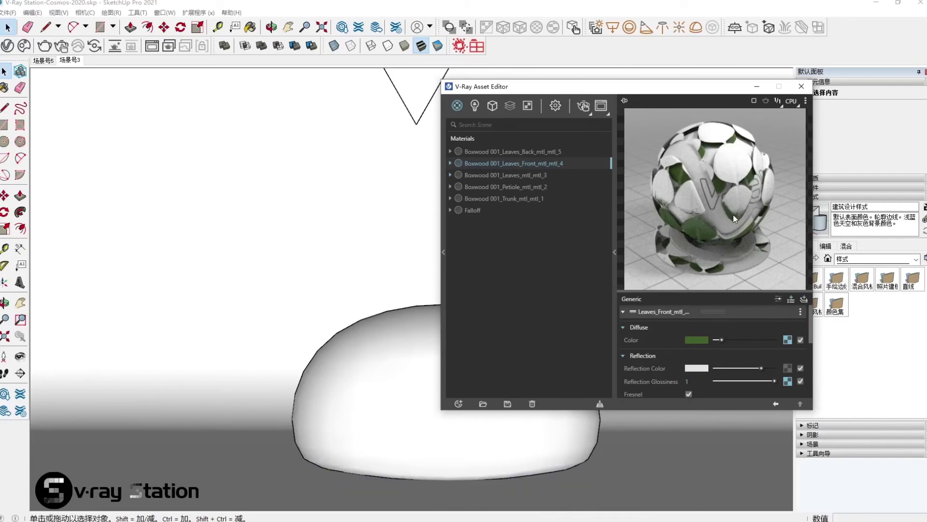
Lower the Translucency of the two-sided Boxwood 001_Leaves_mtl_mtl_3 material to a darker grey, about a fifth of its range, and render the scene.
left_click(524, 179)
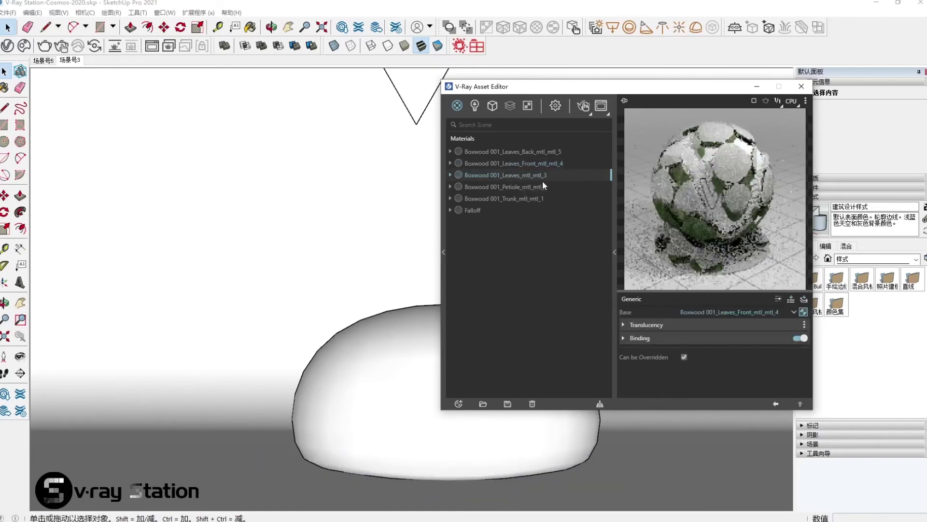
left_click(521, 162)
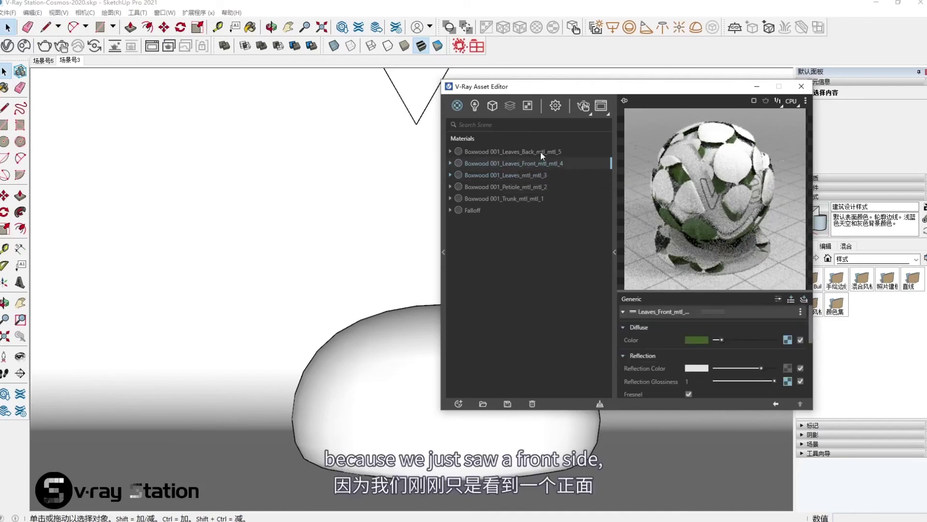
left_click(541, 152)
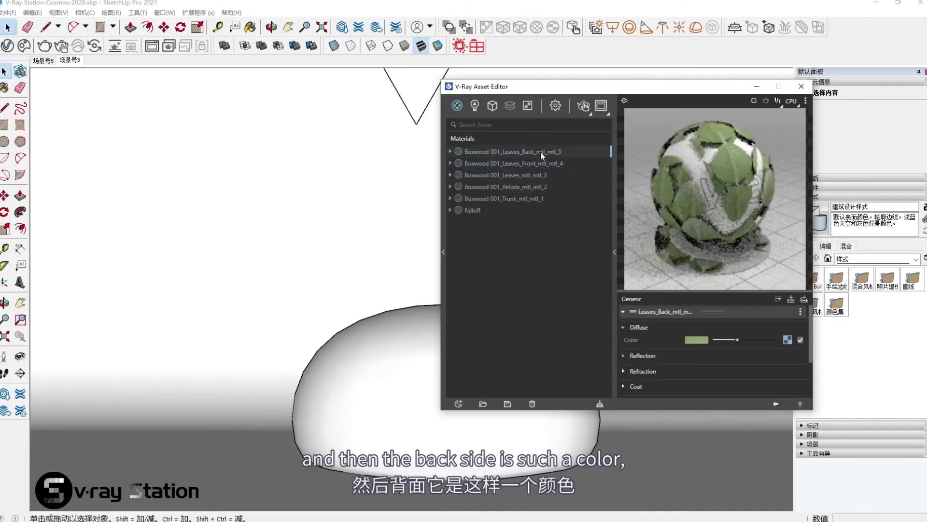
left_click(530, 174)
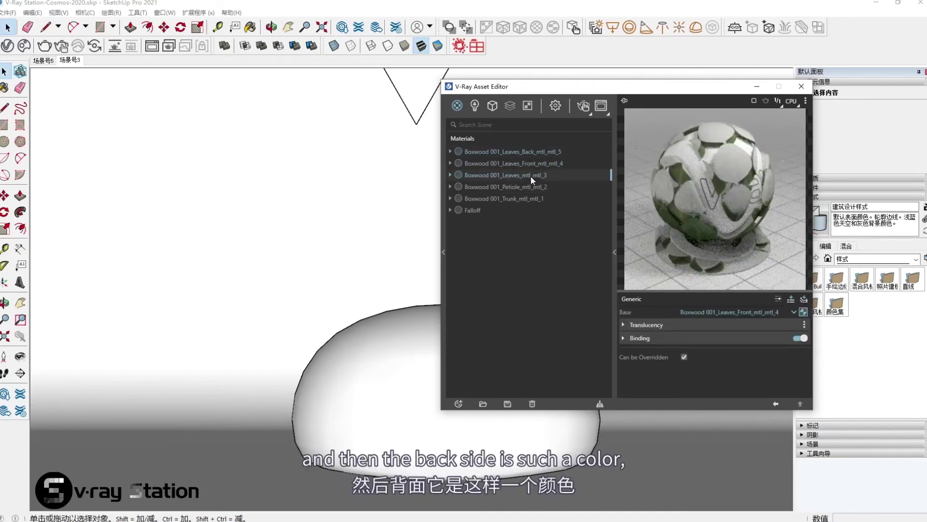
left_click(717, 323)
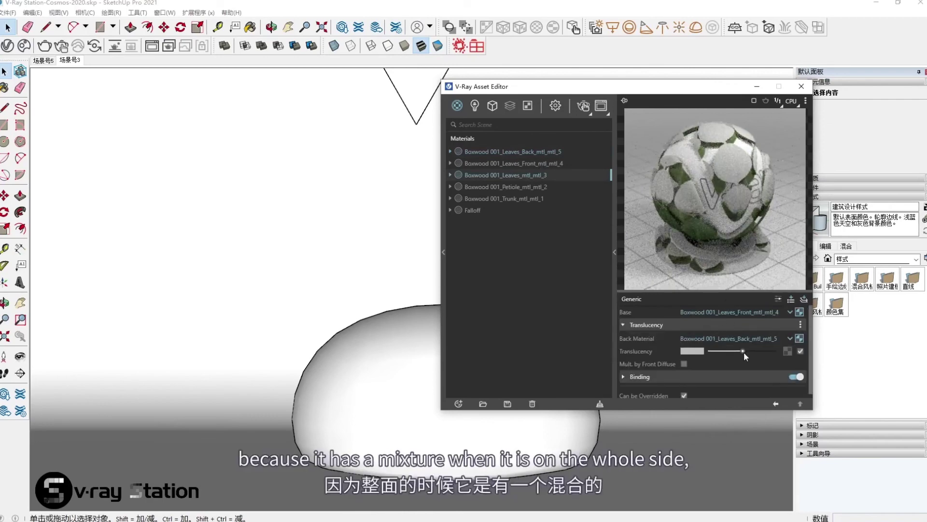
left_click_drag(743, 352, 725, 352)
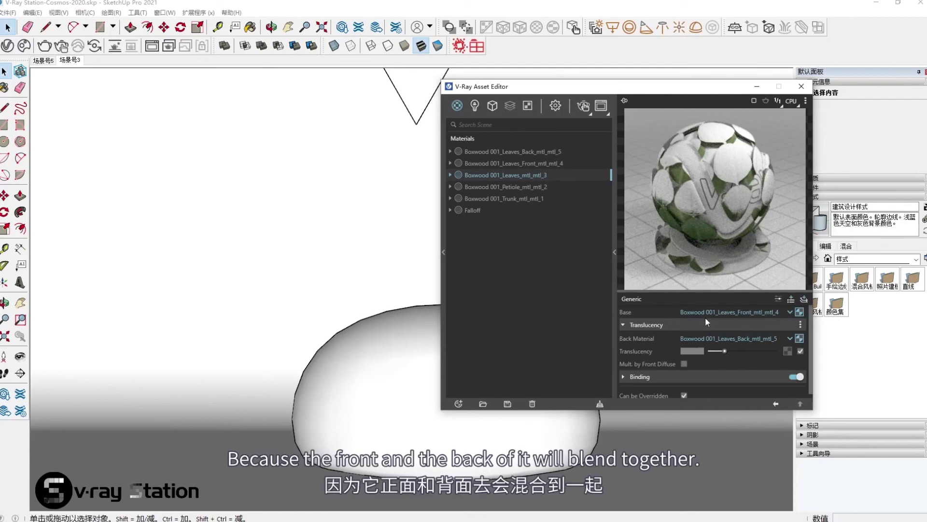
left_click_drag(724, 352, 720, 351)
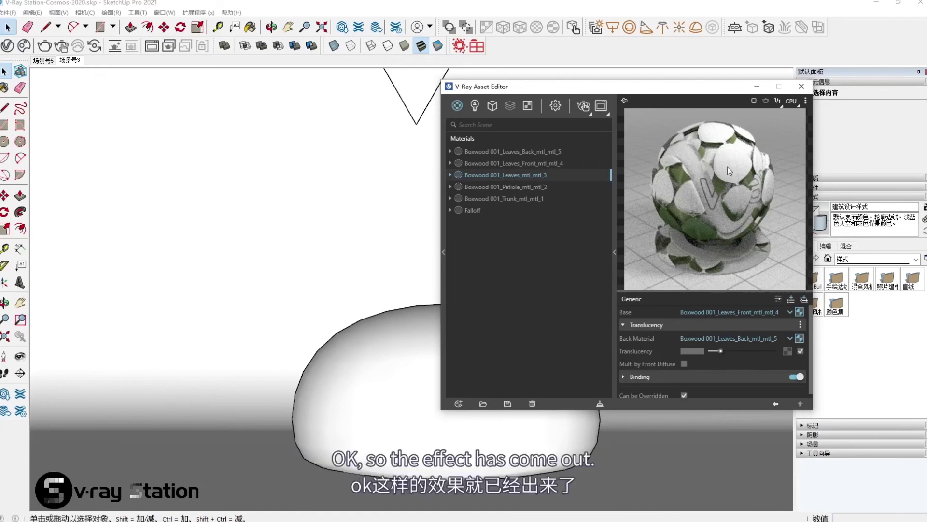
left_click(583, 104)
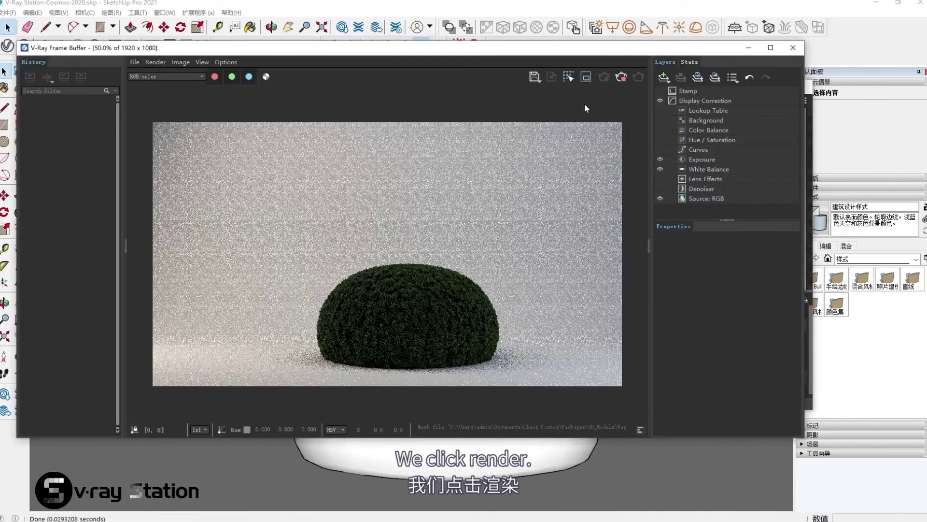